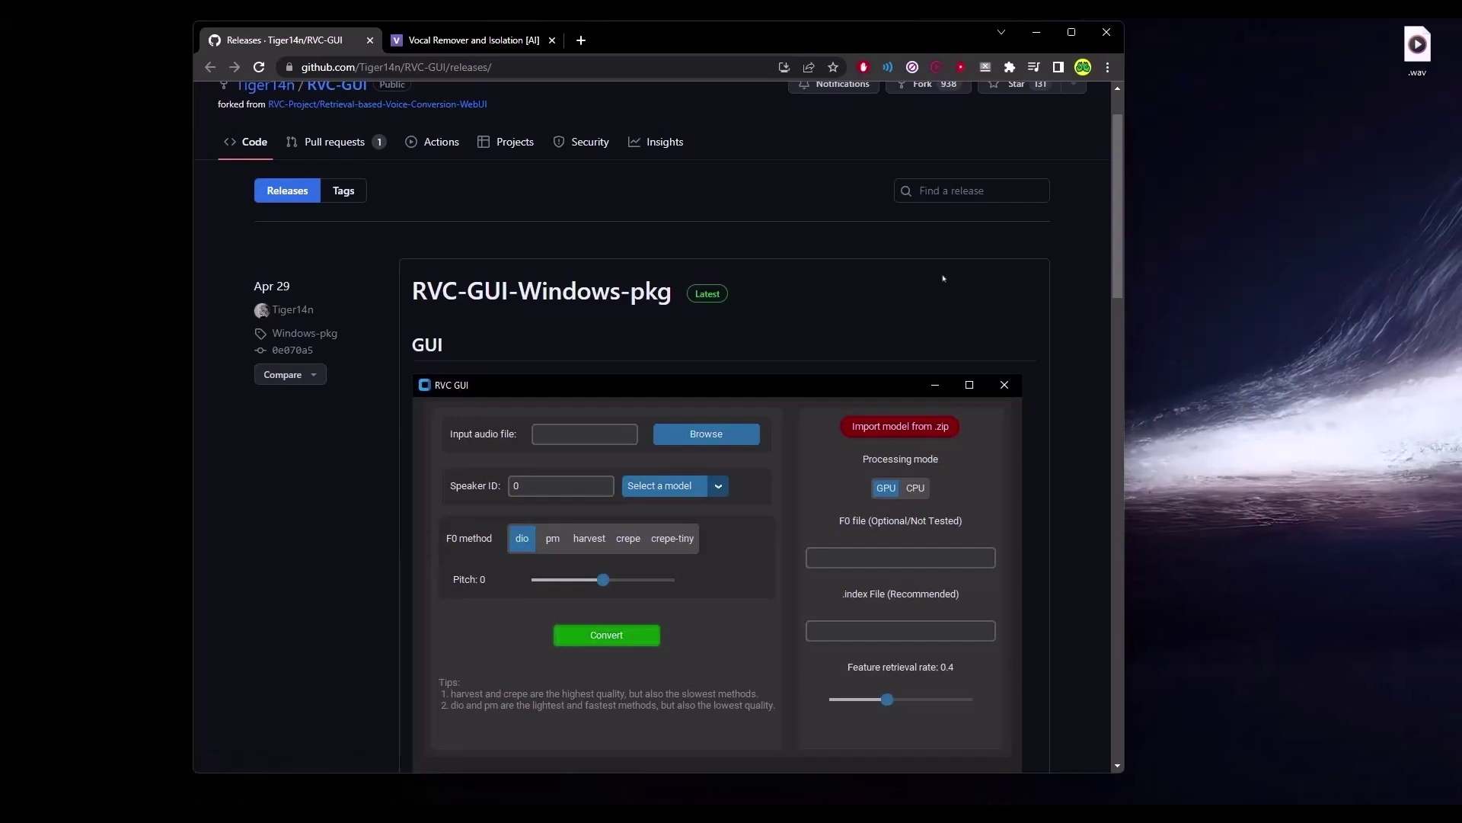
- Locate the RVC-GUI-pkg-mp3fix.zip download, cancel the IDM prompt, and minimize Chrome
scroll(1010, 262, "down", 9)
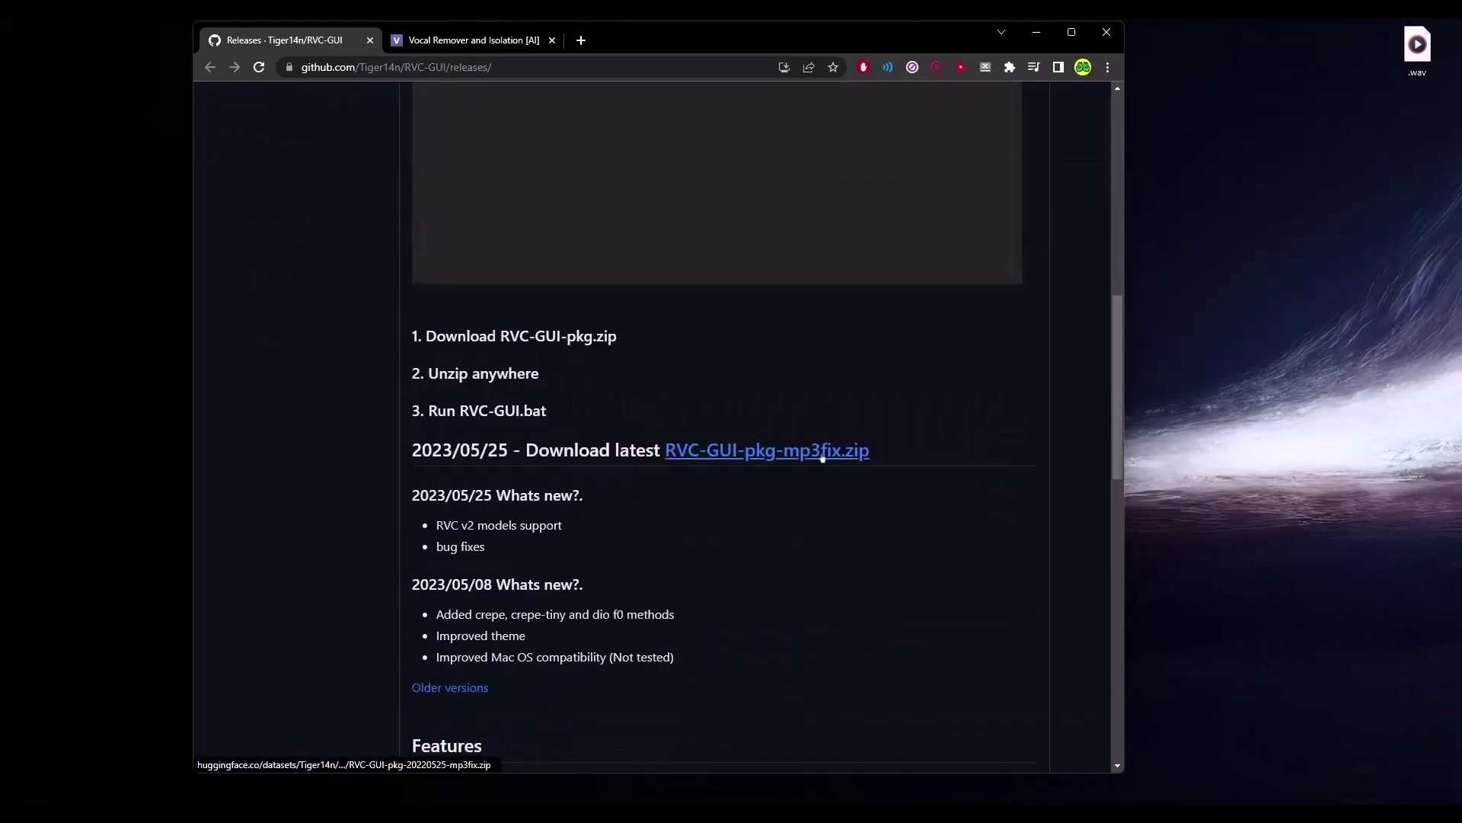
left_click(778, 454)
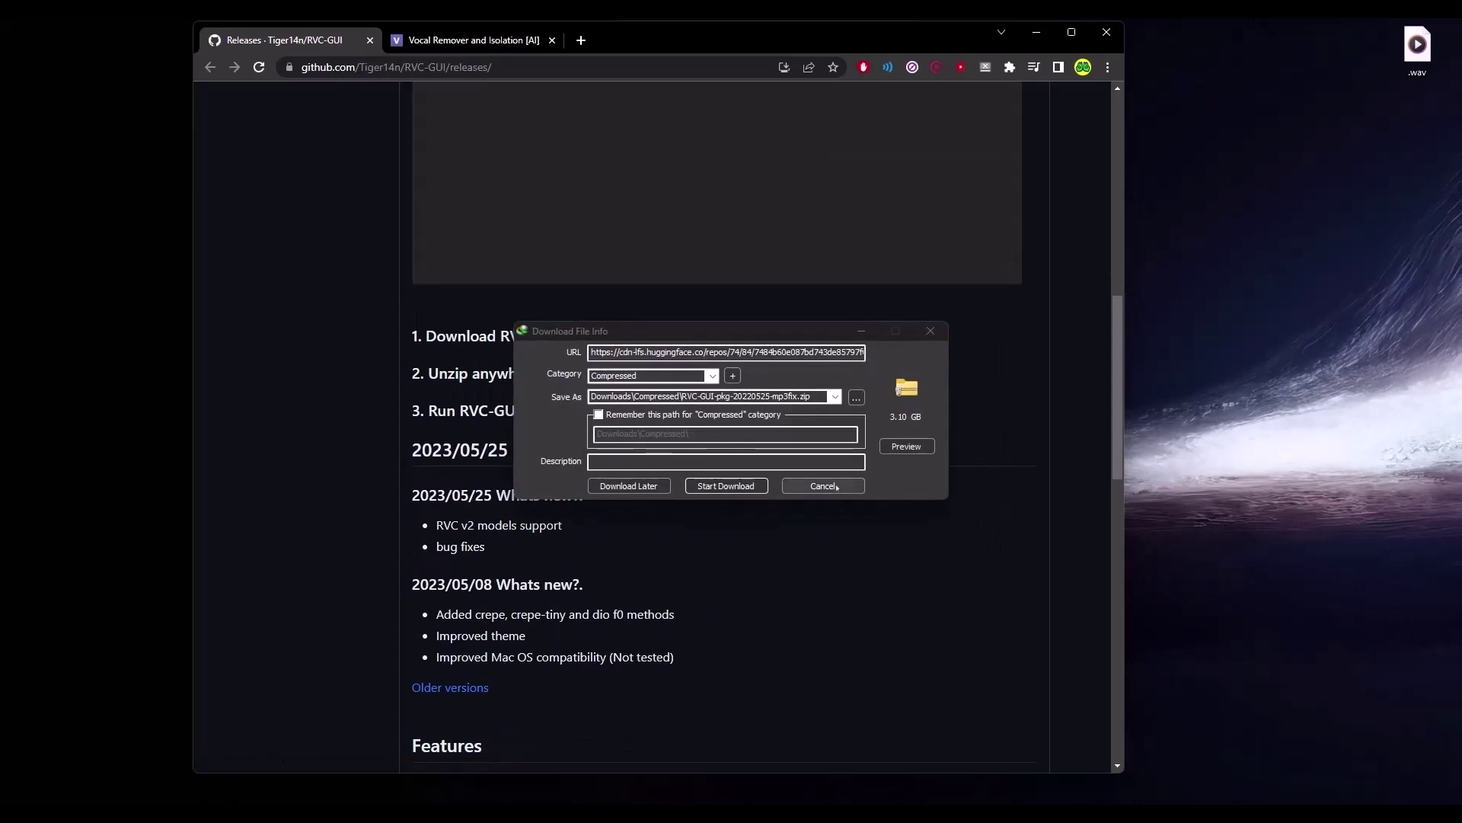
left_click(836, 486)
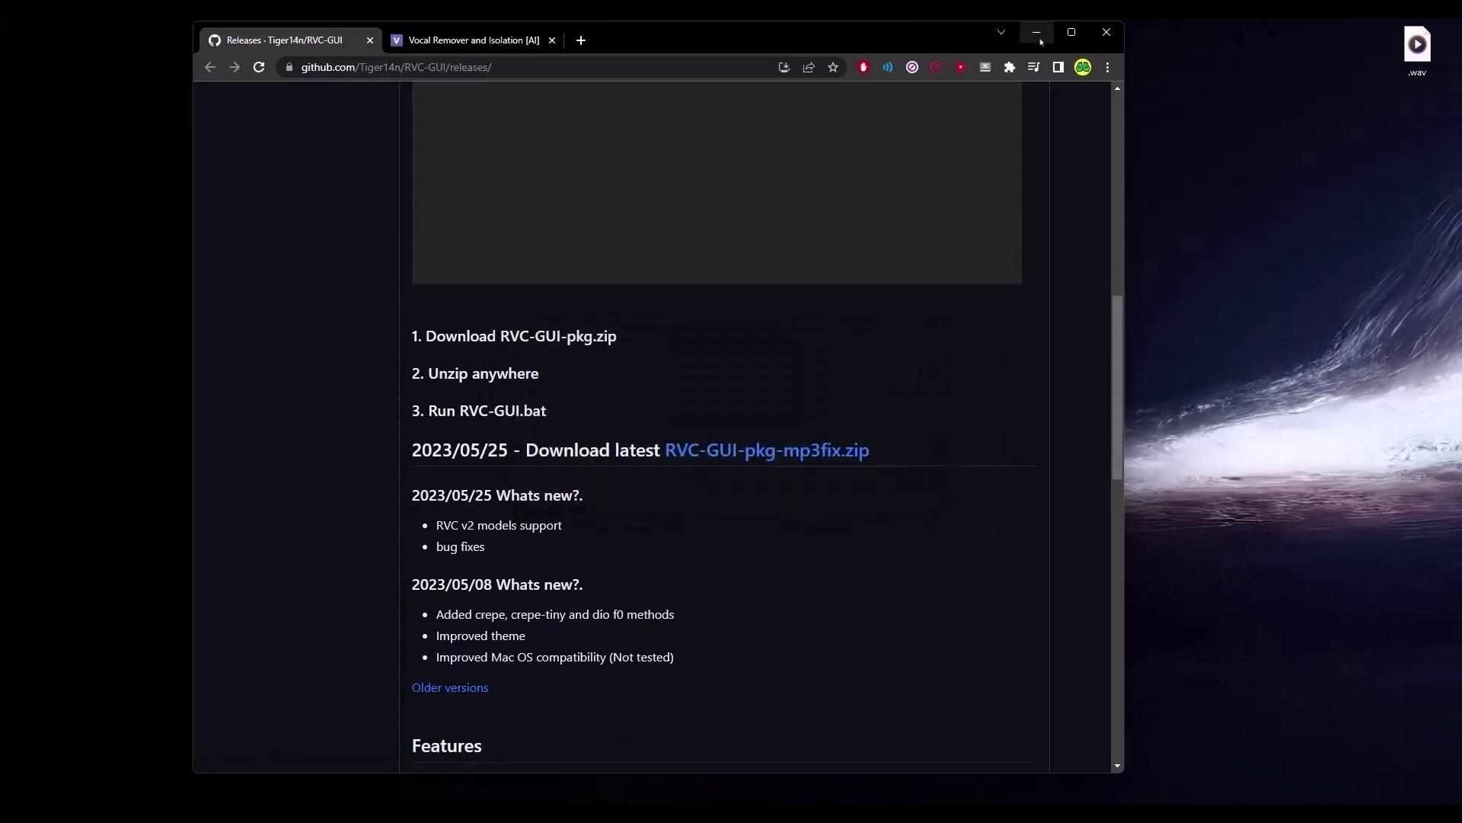
left_click(1036, 33)
- Open the inner RVC-GUI-pkg folder of the extracted package and select the ffmpeg file
left_click_drag(954, 436, 1129, 354)
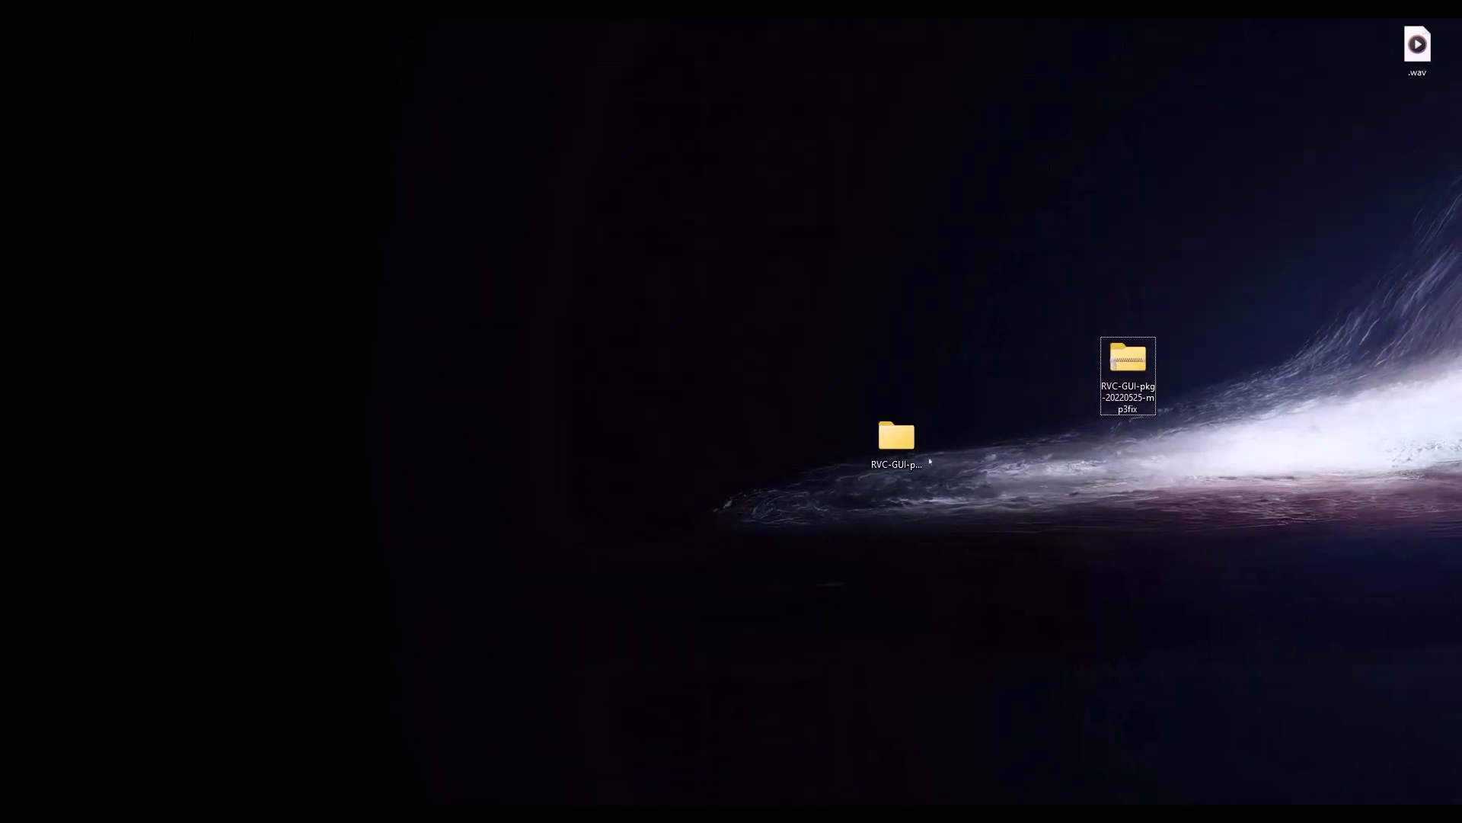
double_click(906, 450)
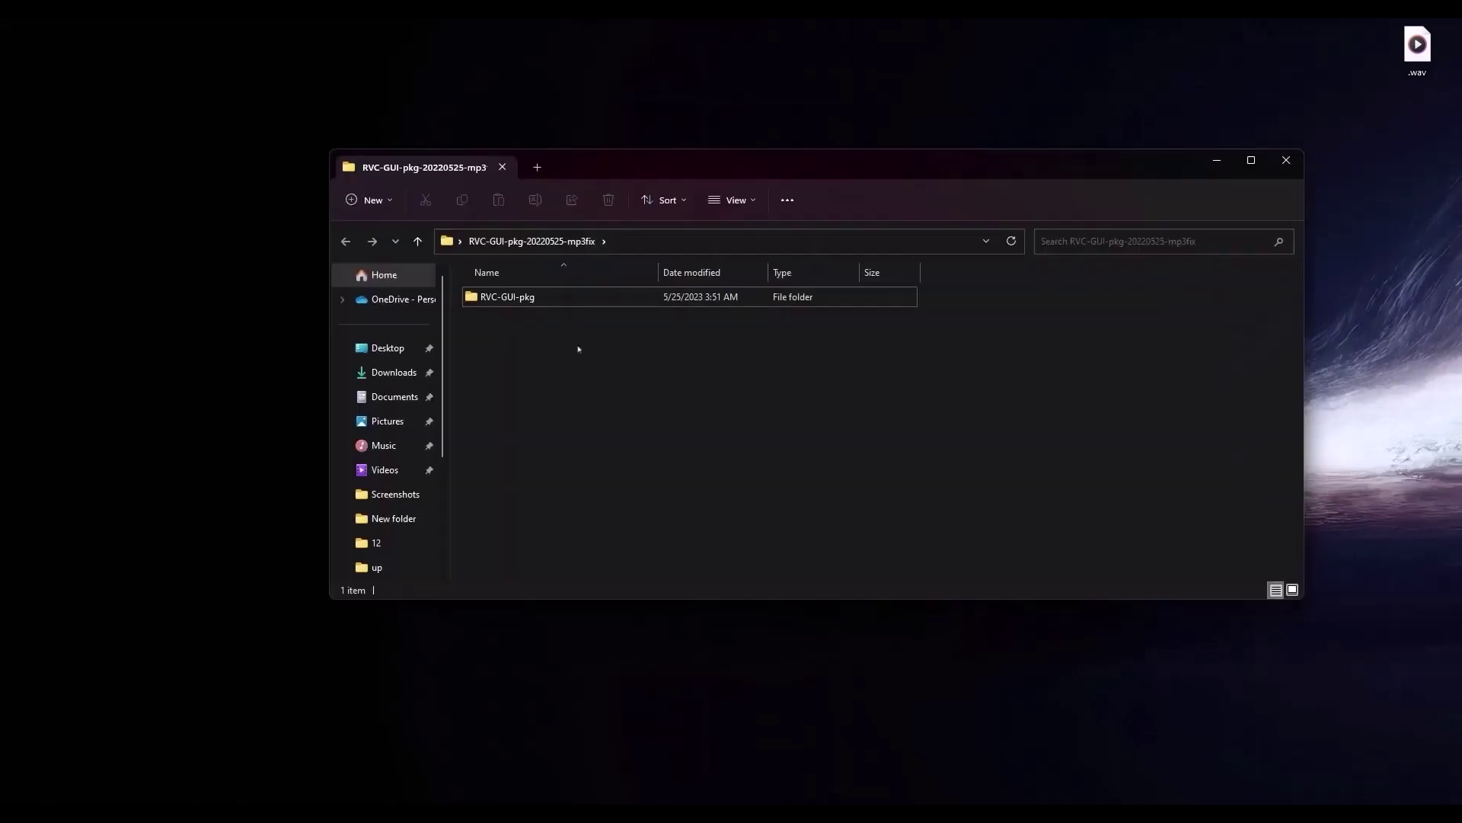
double_click(529, 297)
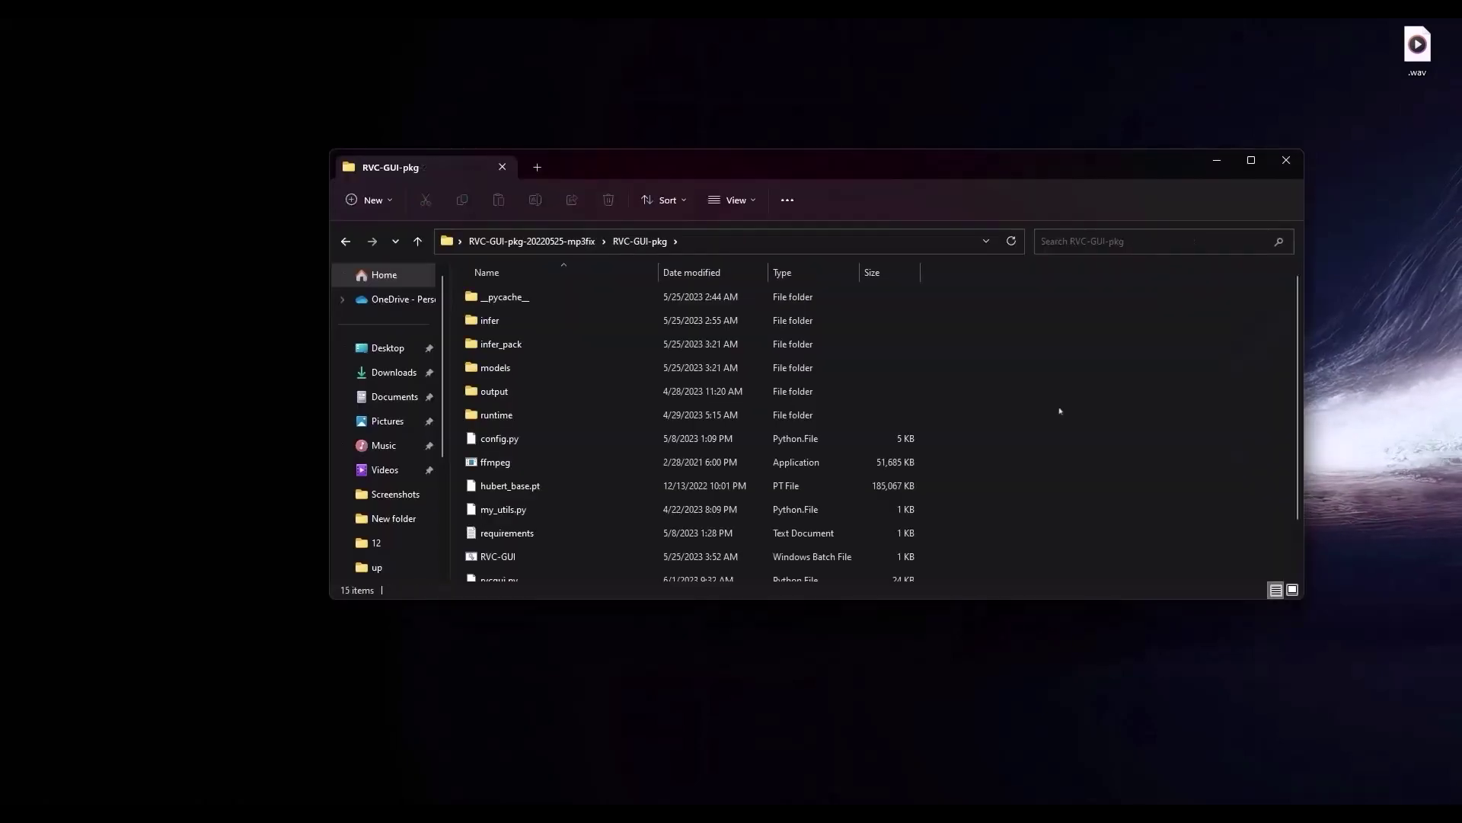
scroll(1059, 411, "down", 1)
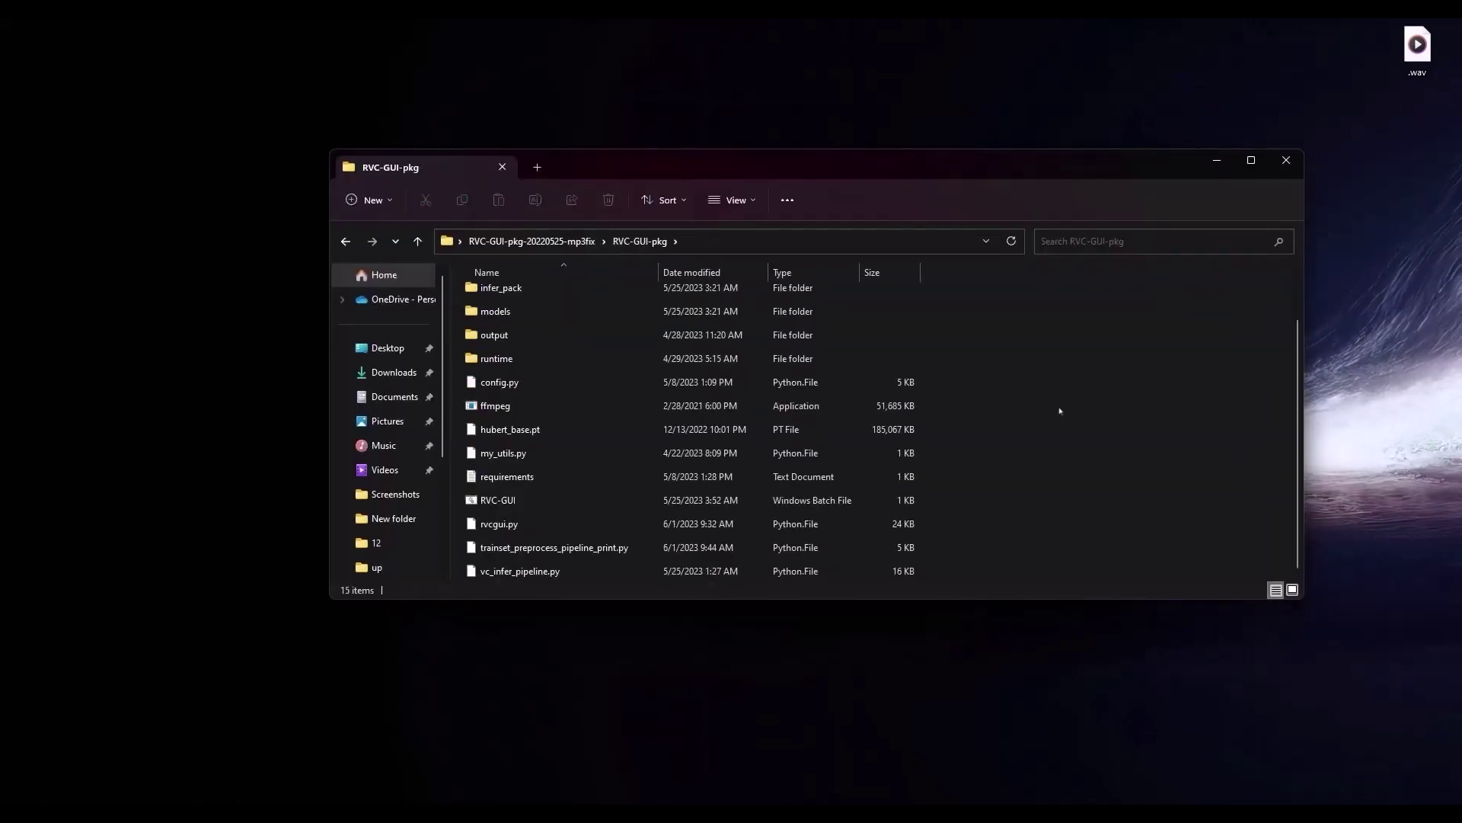
left_click(580, 409)
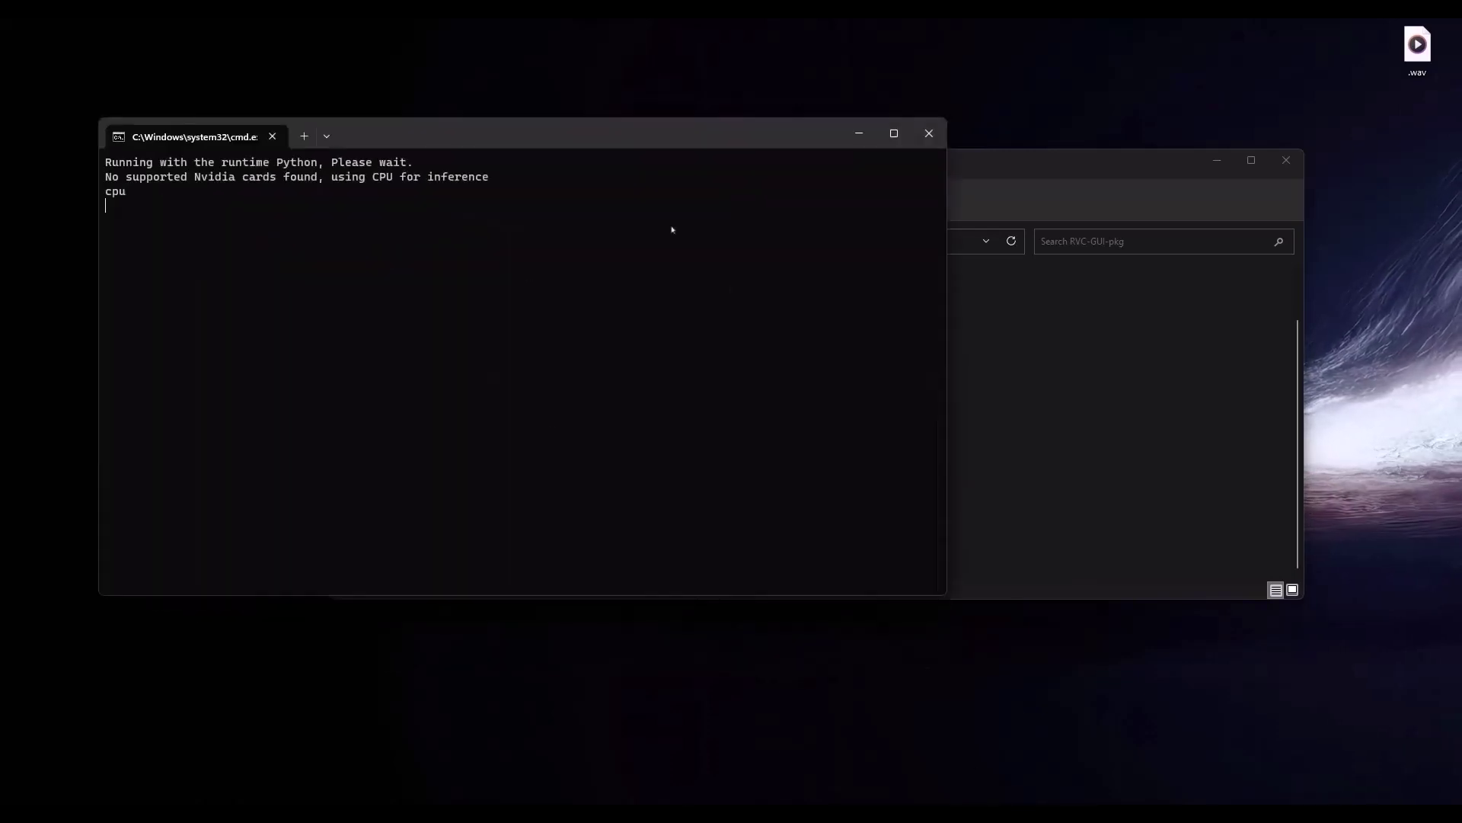
- Launch RVC GUI in CPU mode, minimizing the console and then the GUI window
left_click(859, 133)
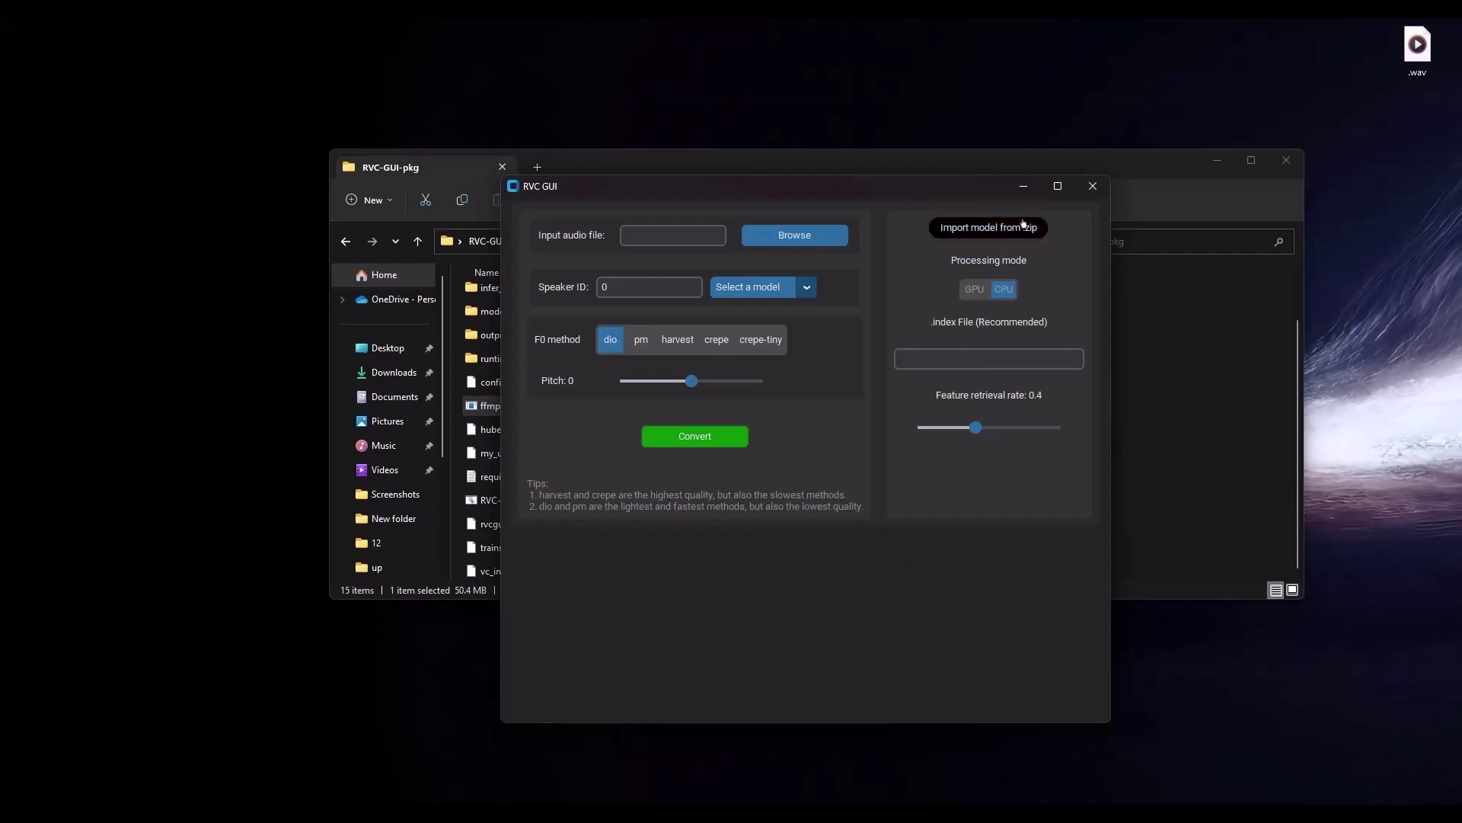
left_click(1023, 188)
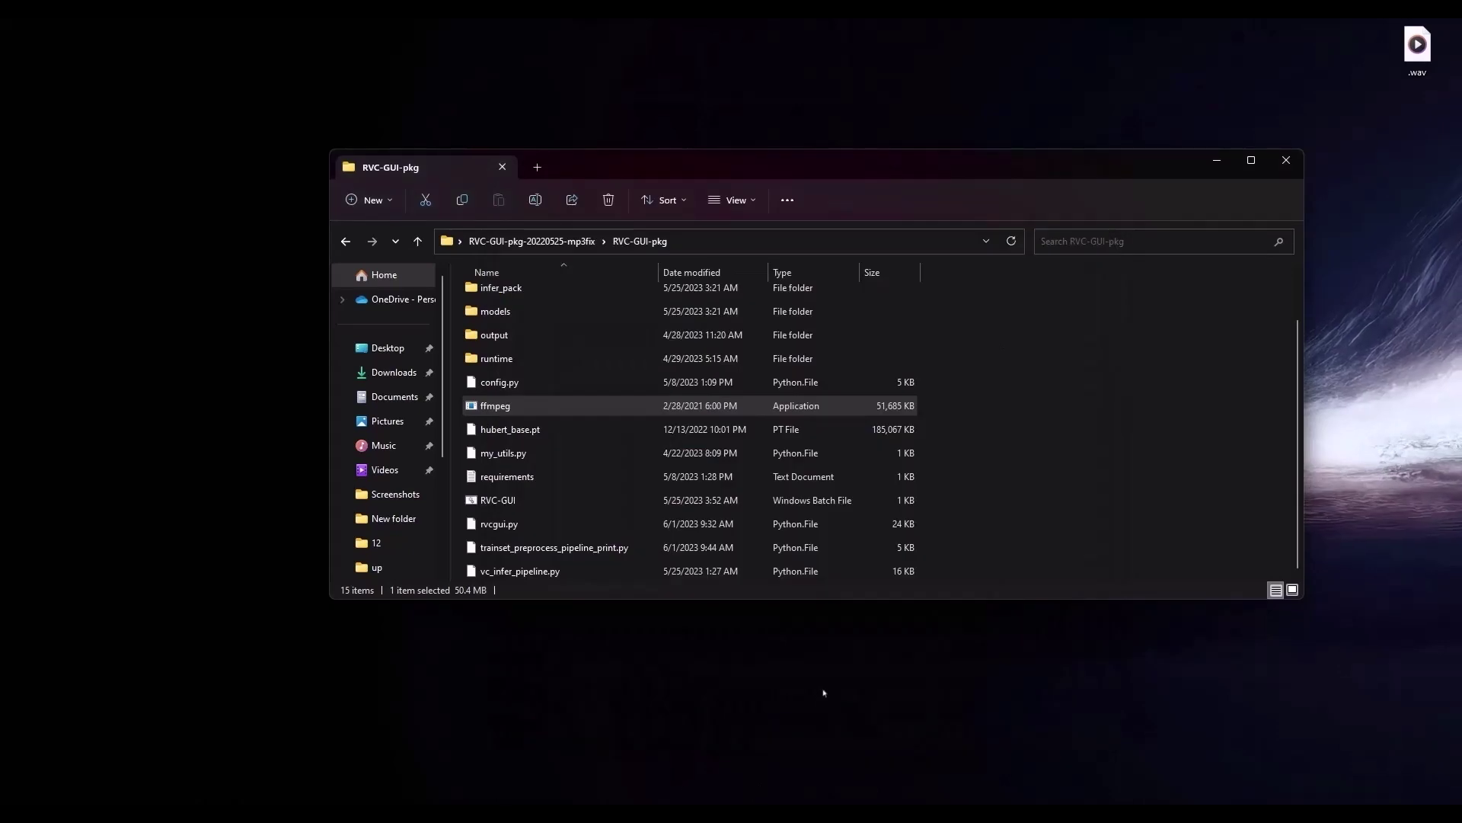
- Upload the song's .wav file to vocalremover.org for separation and maximize the browser
key("alt+Tab")
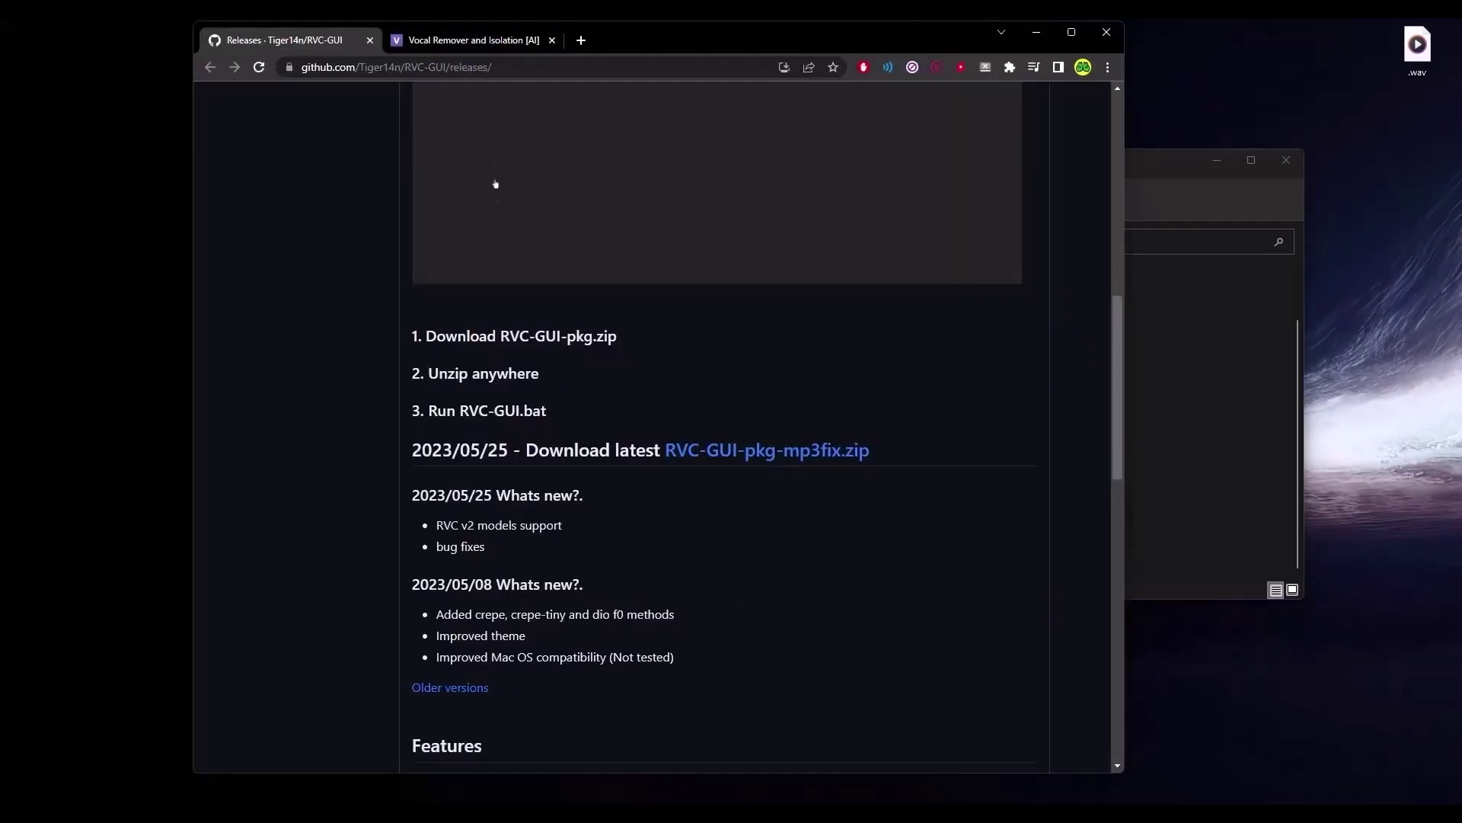
left_click(473, 40)
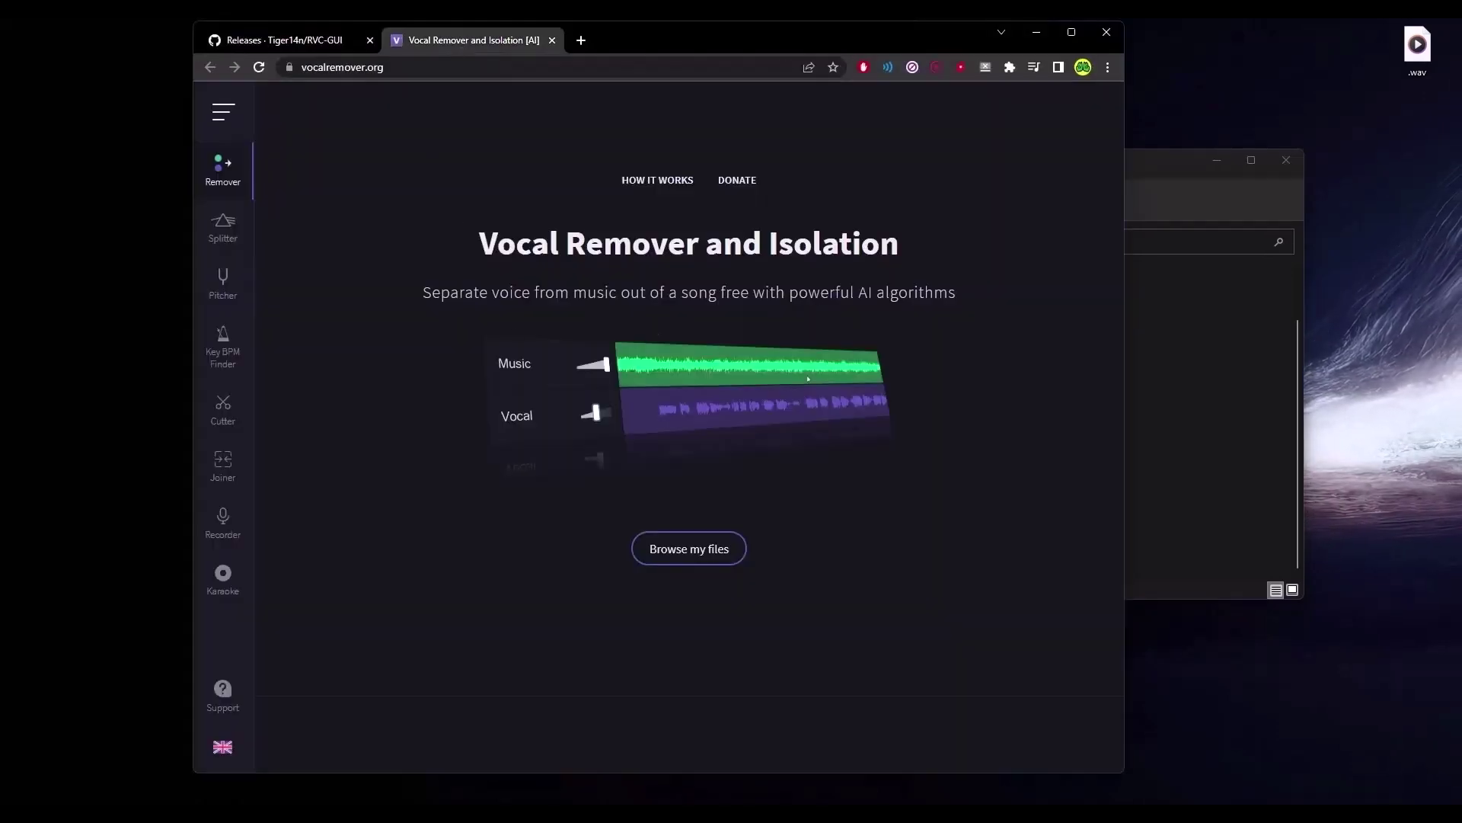
left_click_drag(1417, 46, 757, 509)
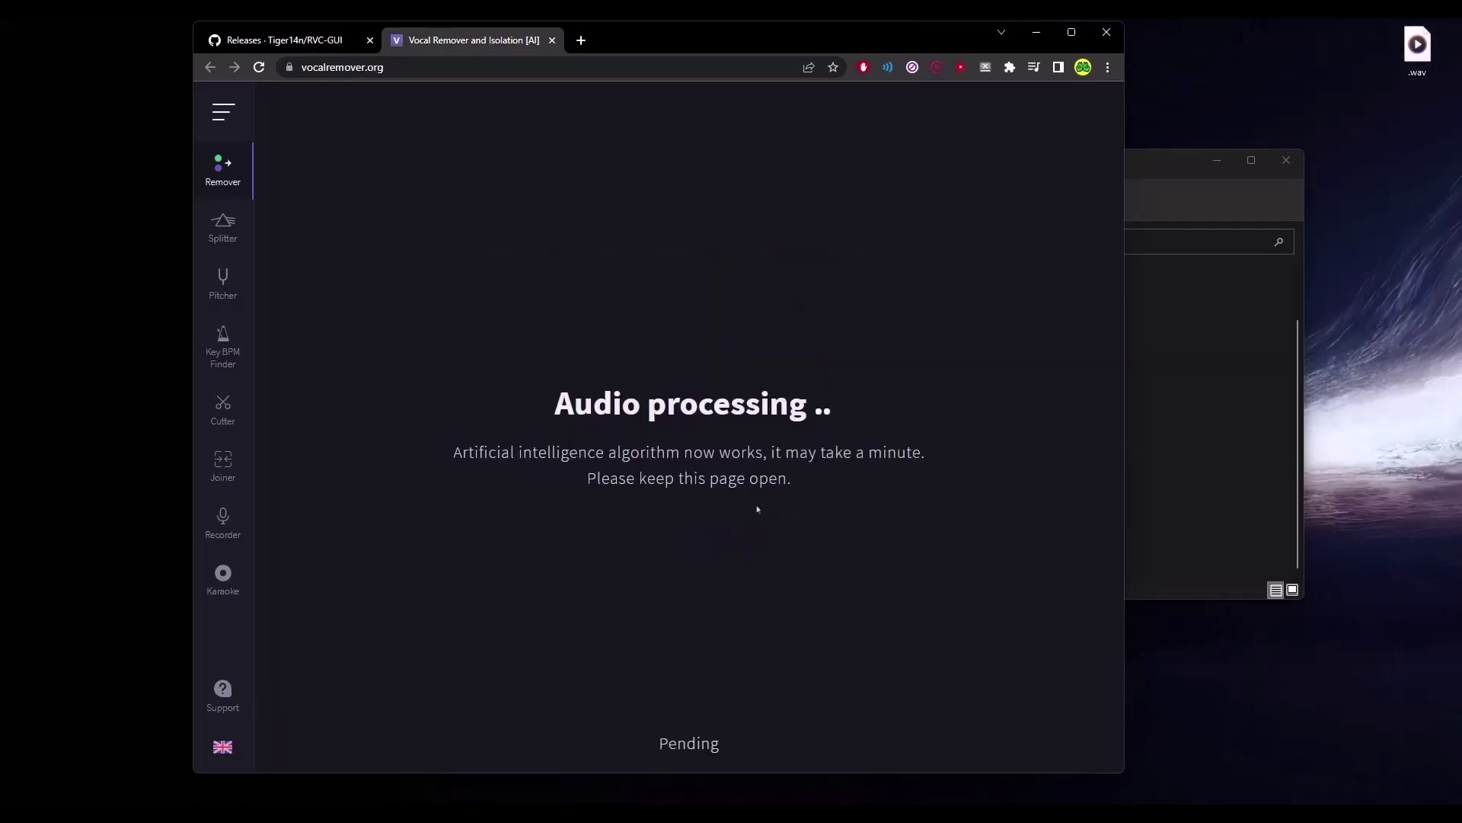
left_click(1071, 32)
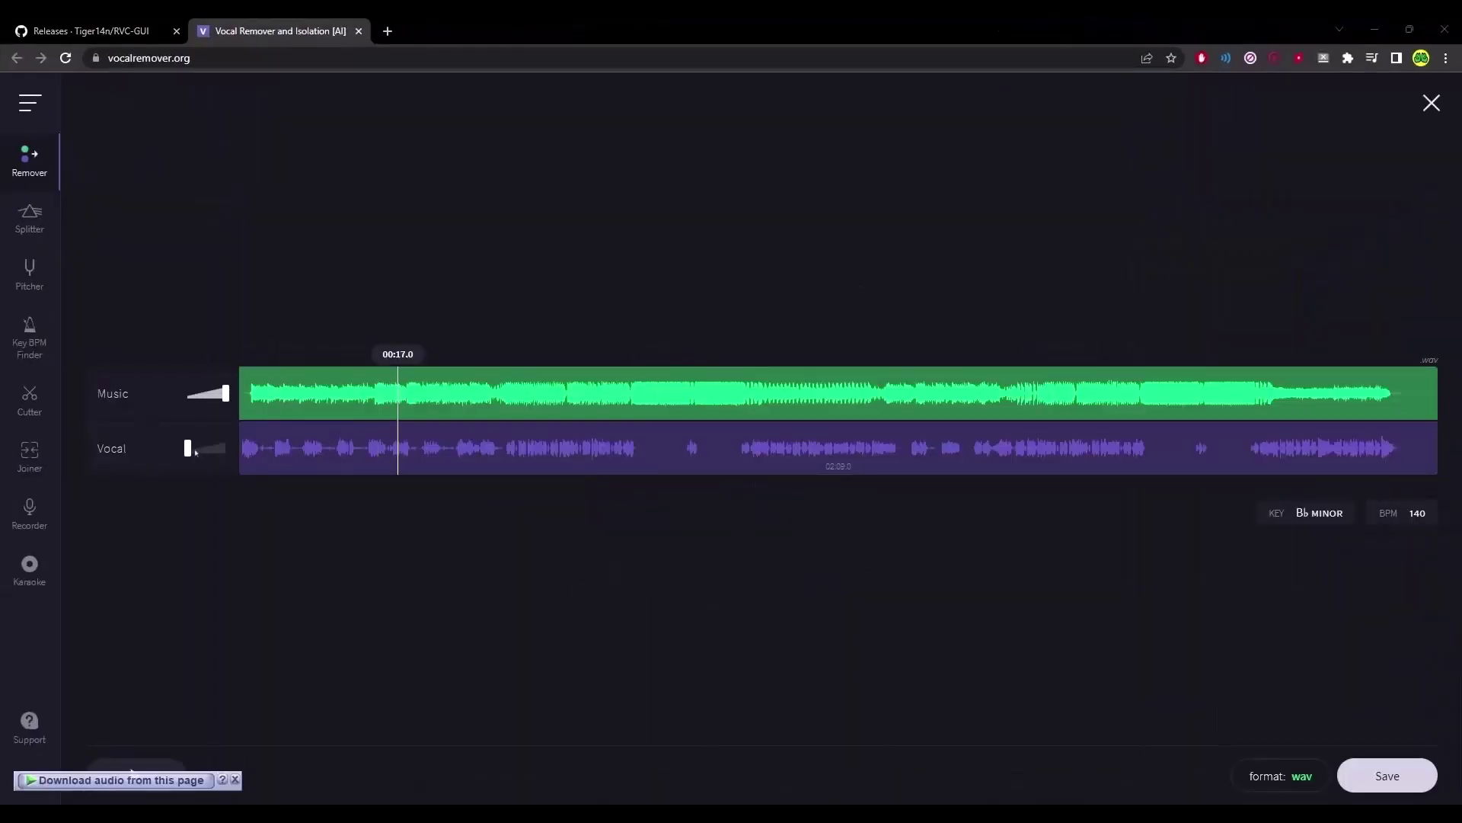
- Set the Vocal level to 100, keep wav format, and download the Vocal track
left_click_drag(188, 449, 227, 450)
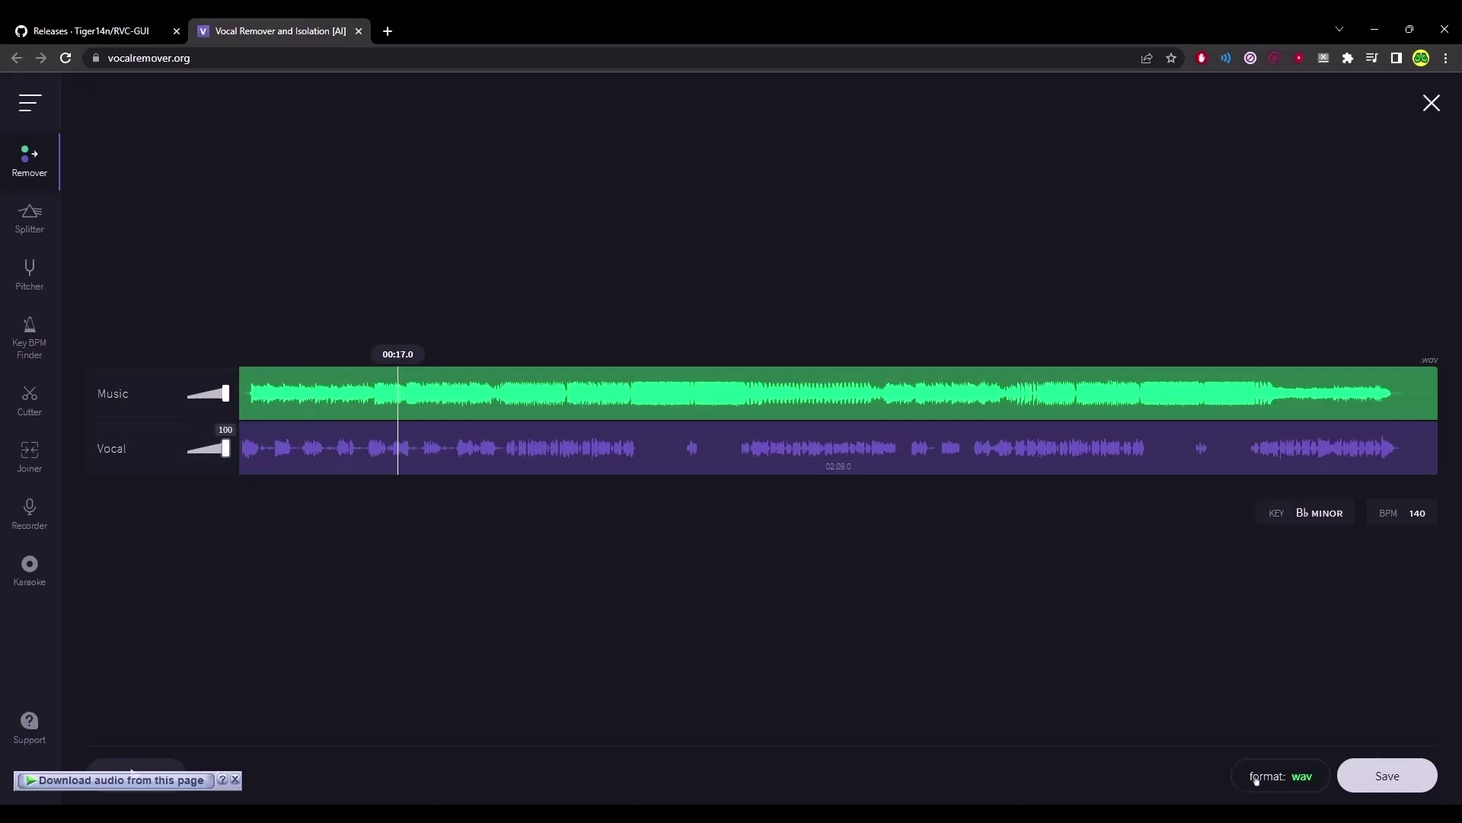
left_click(1300, 785)
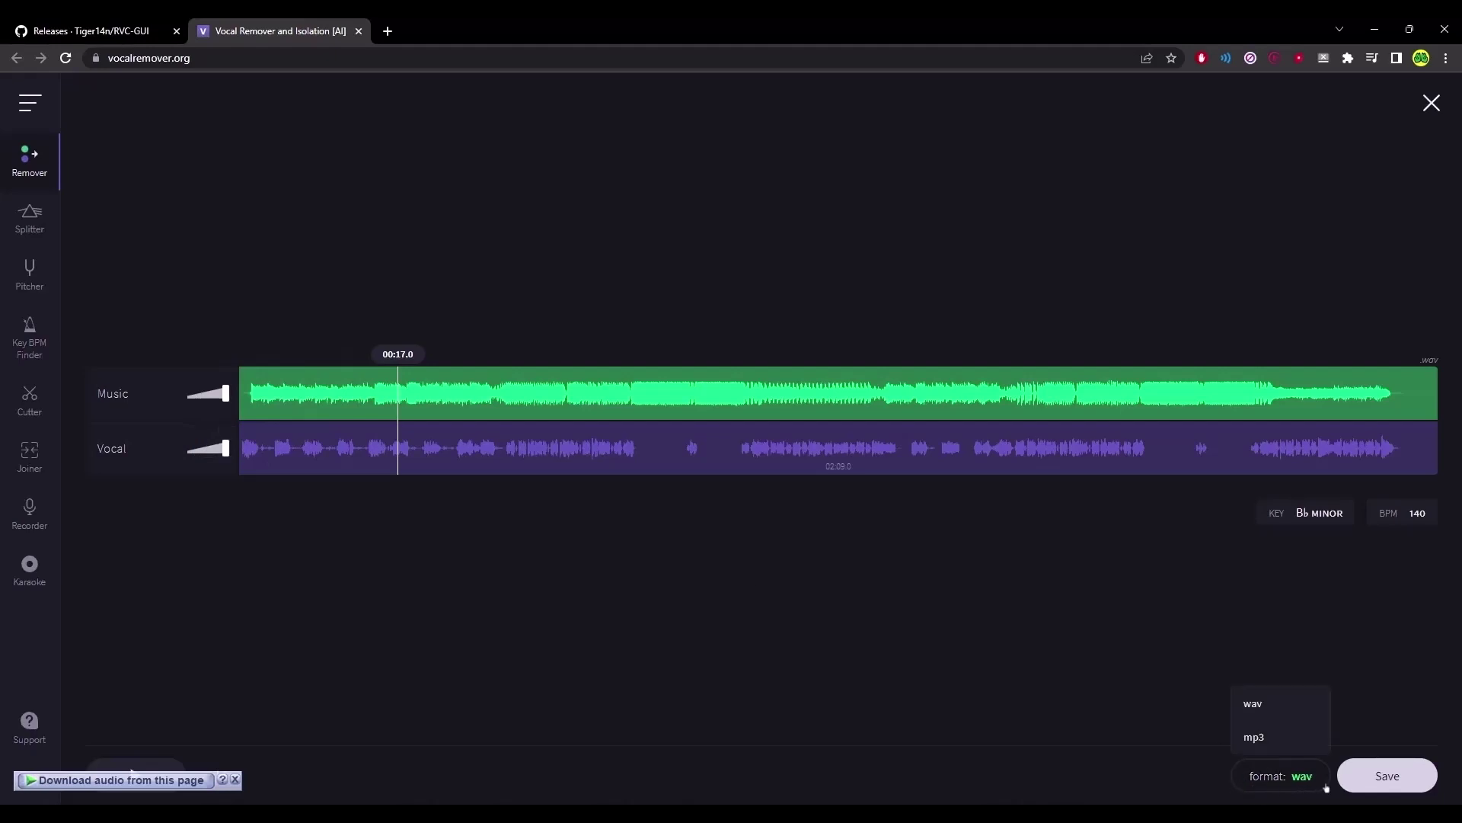
left_click(1268, 704)
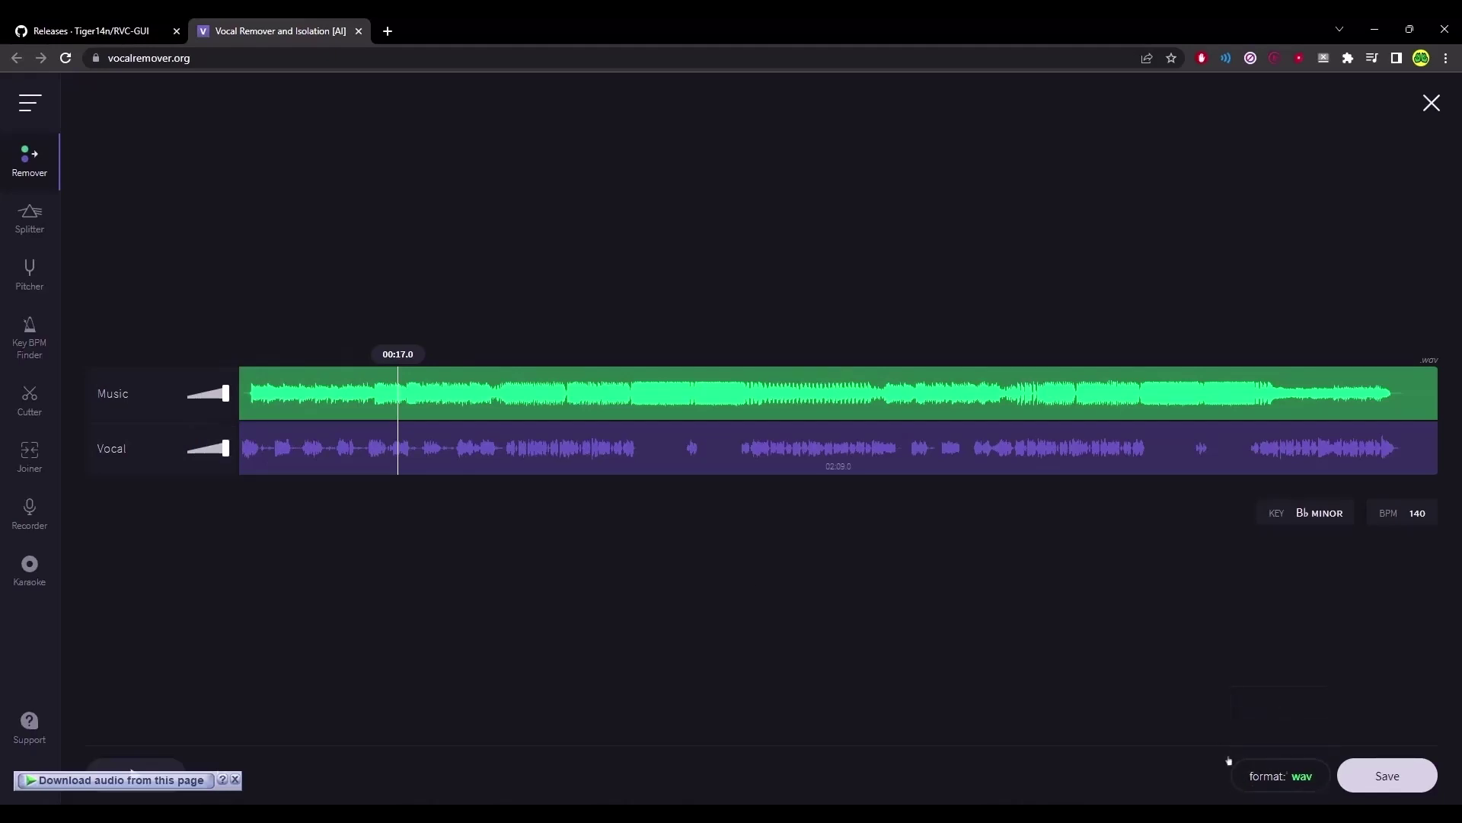
left_click(1405, 765)
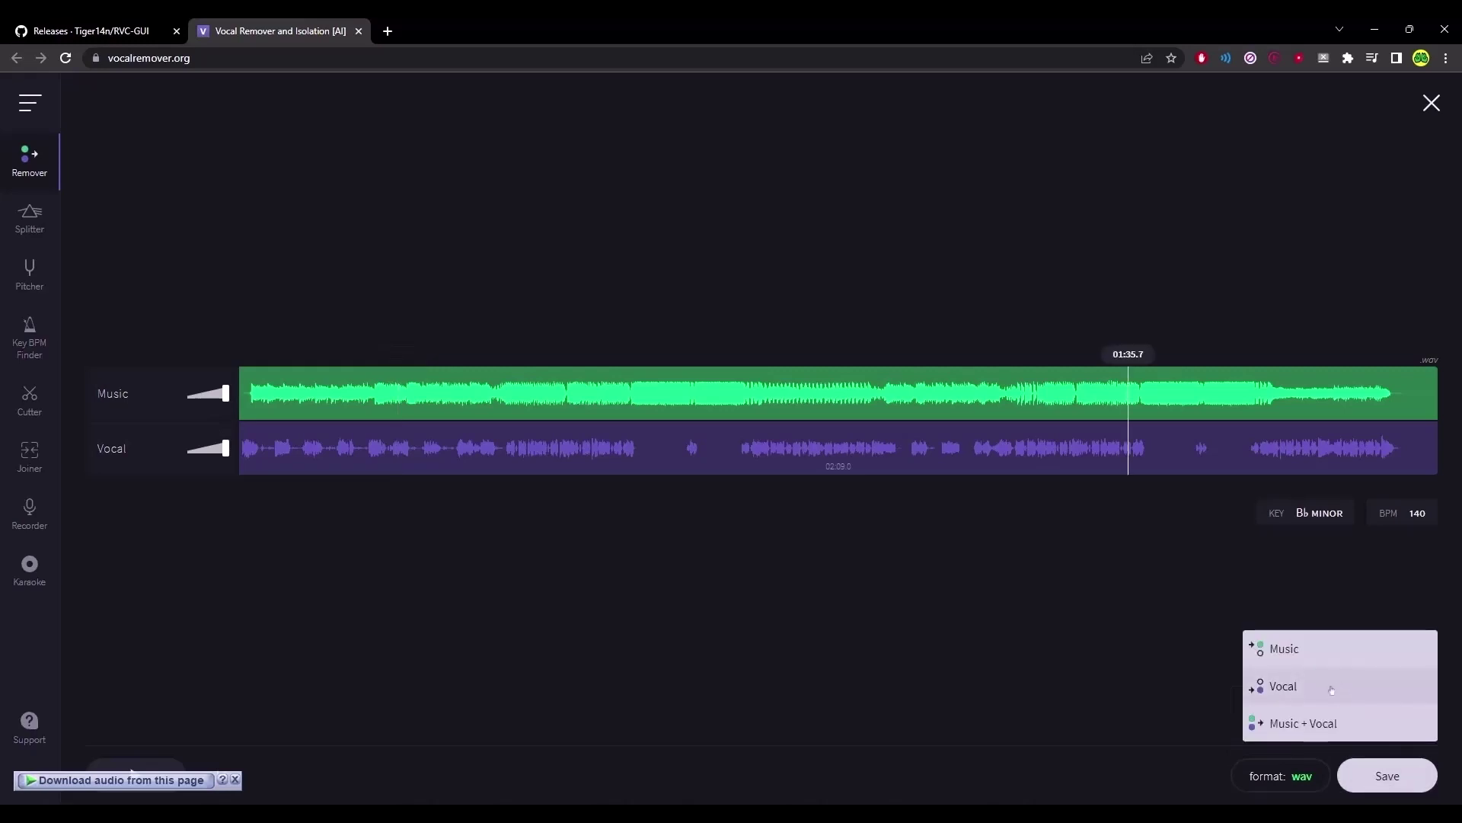
left_click(1309, 693)
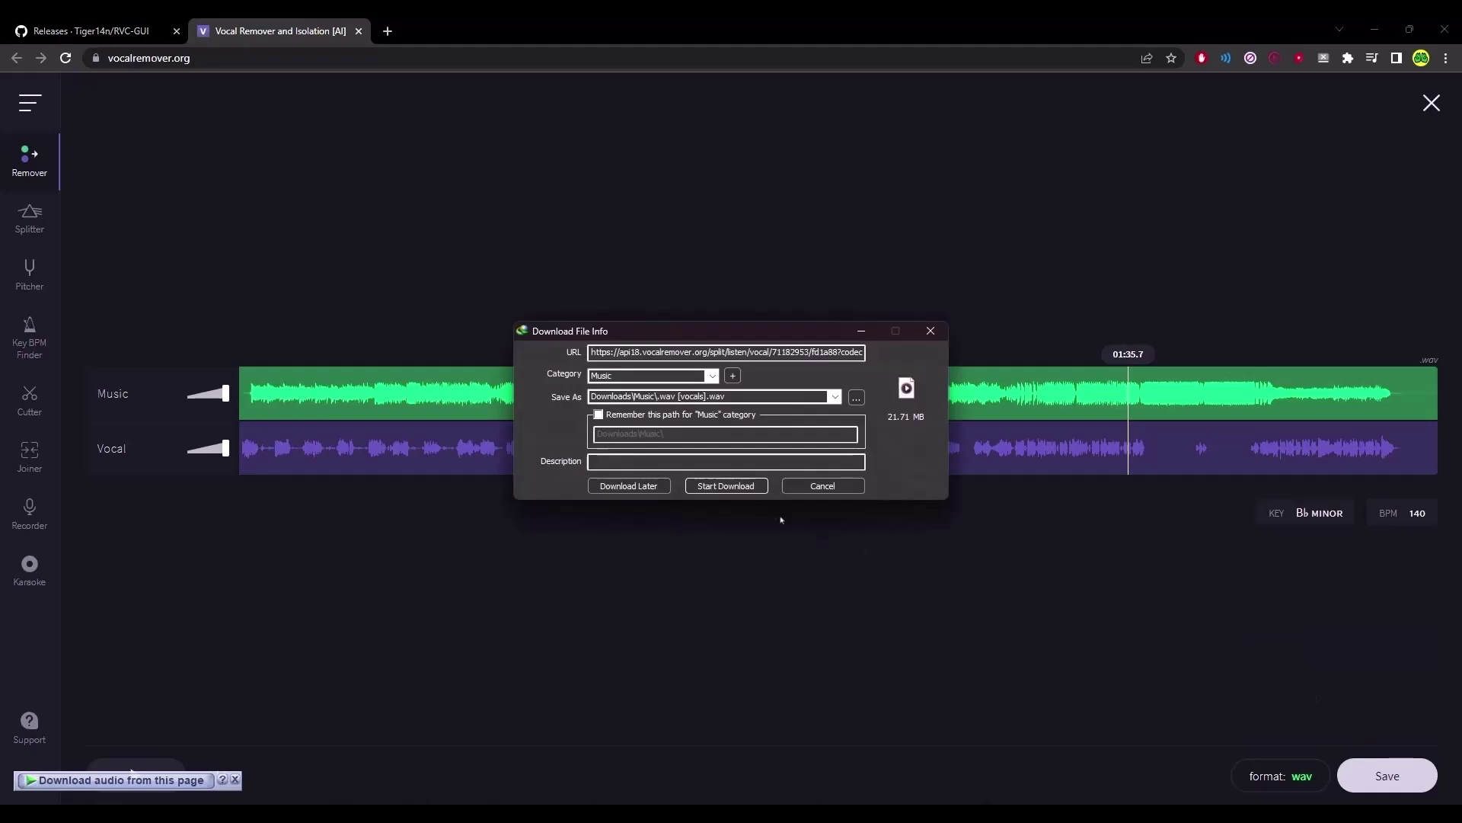
left_click(728, 485)
- Download the separated Music track as a WAV file too
left_click(1386, 774)
left_click(1277, 646)
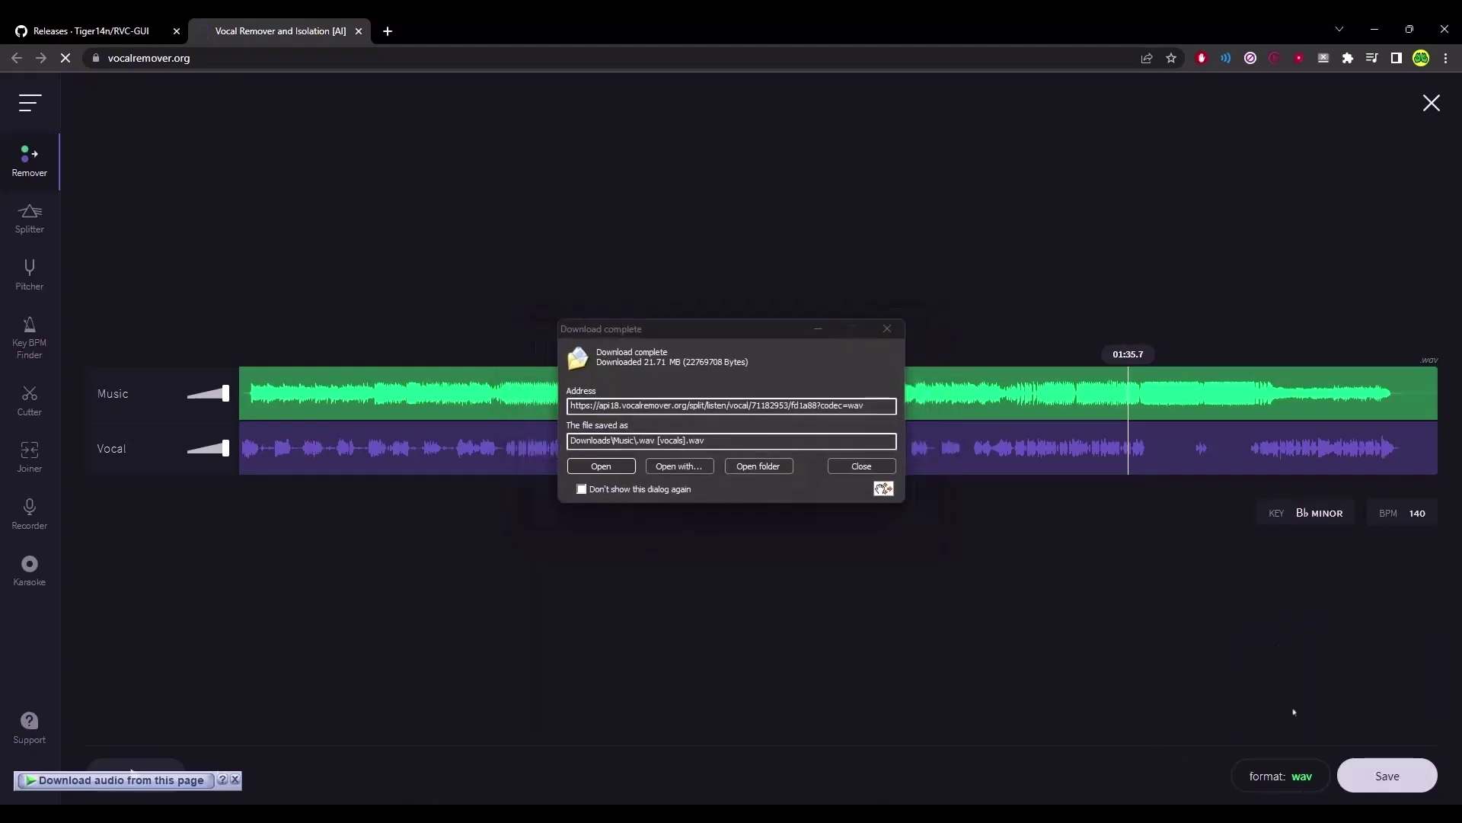
left_click(726, 486)
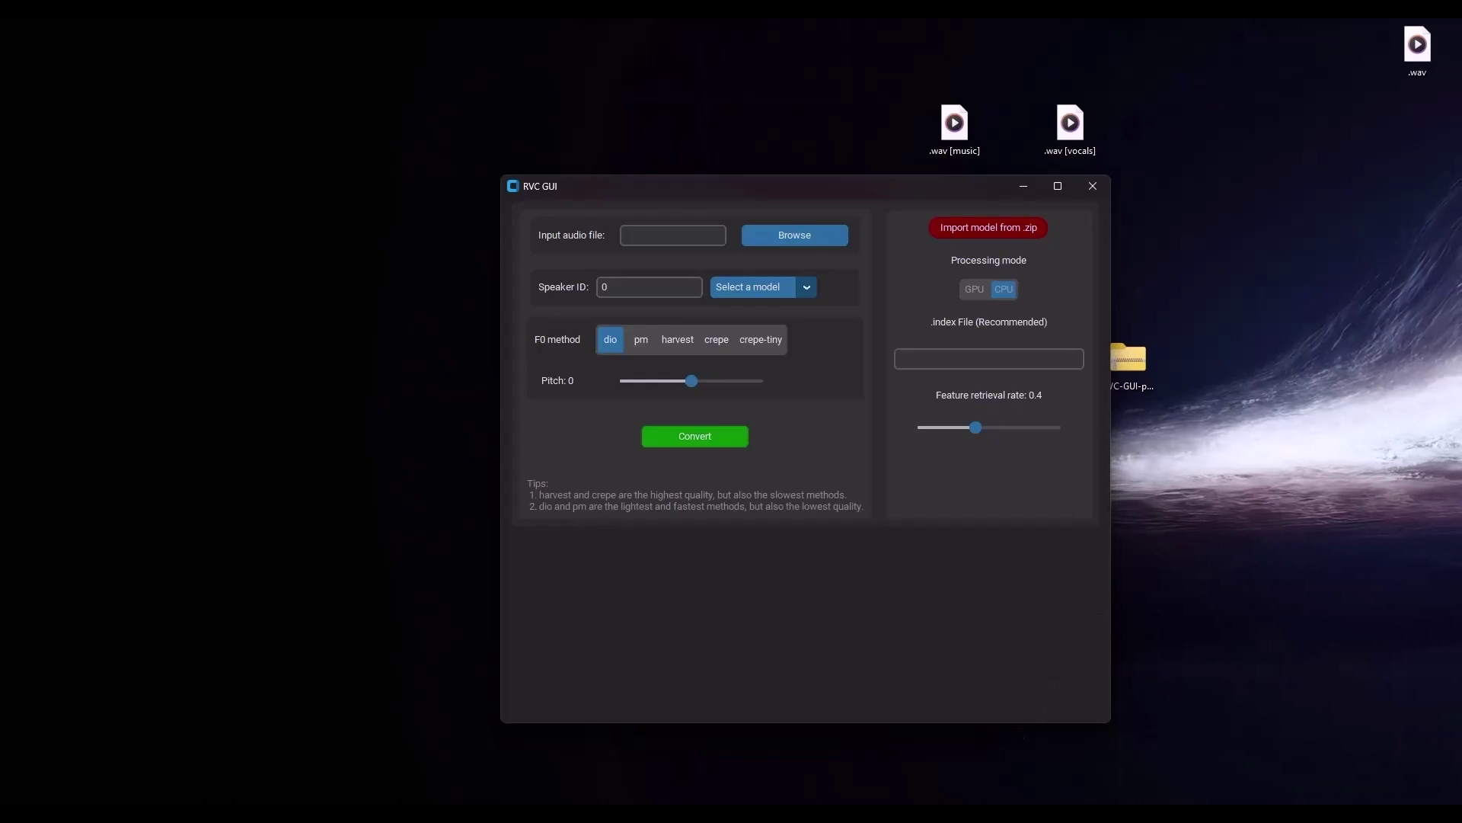
key("alt+Tab")
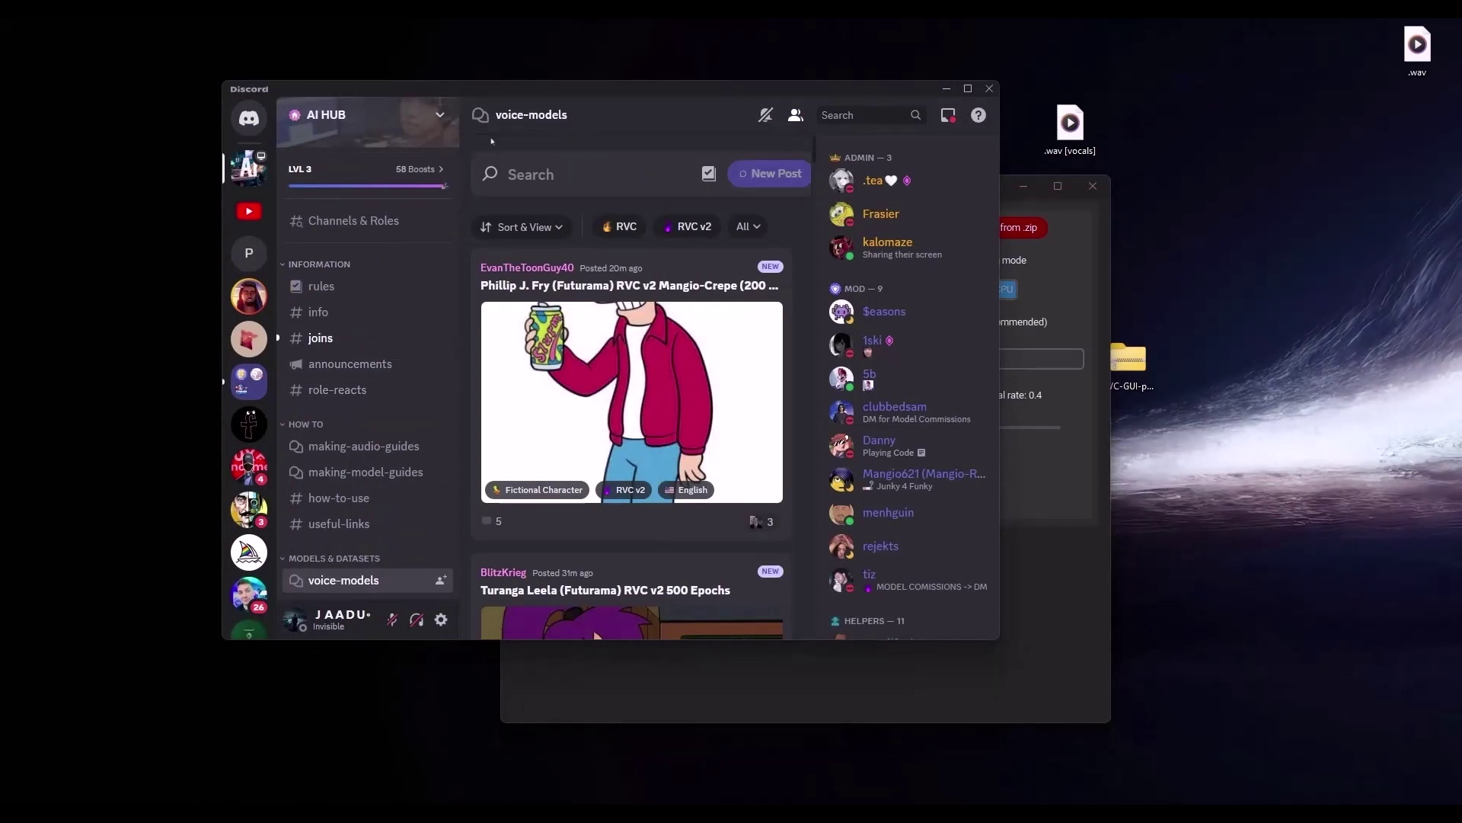
- Search the AI HUB voice-models forum for 'sia'
scroll(358, 396, "down", 3)
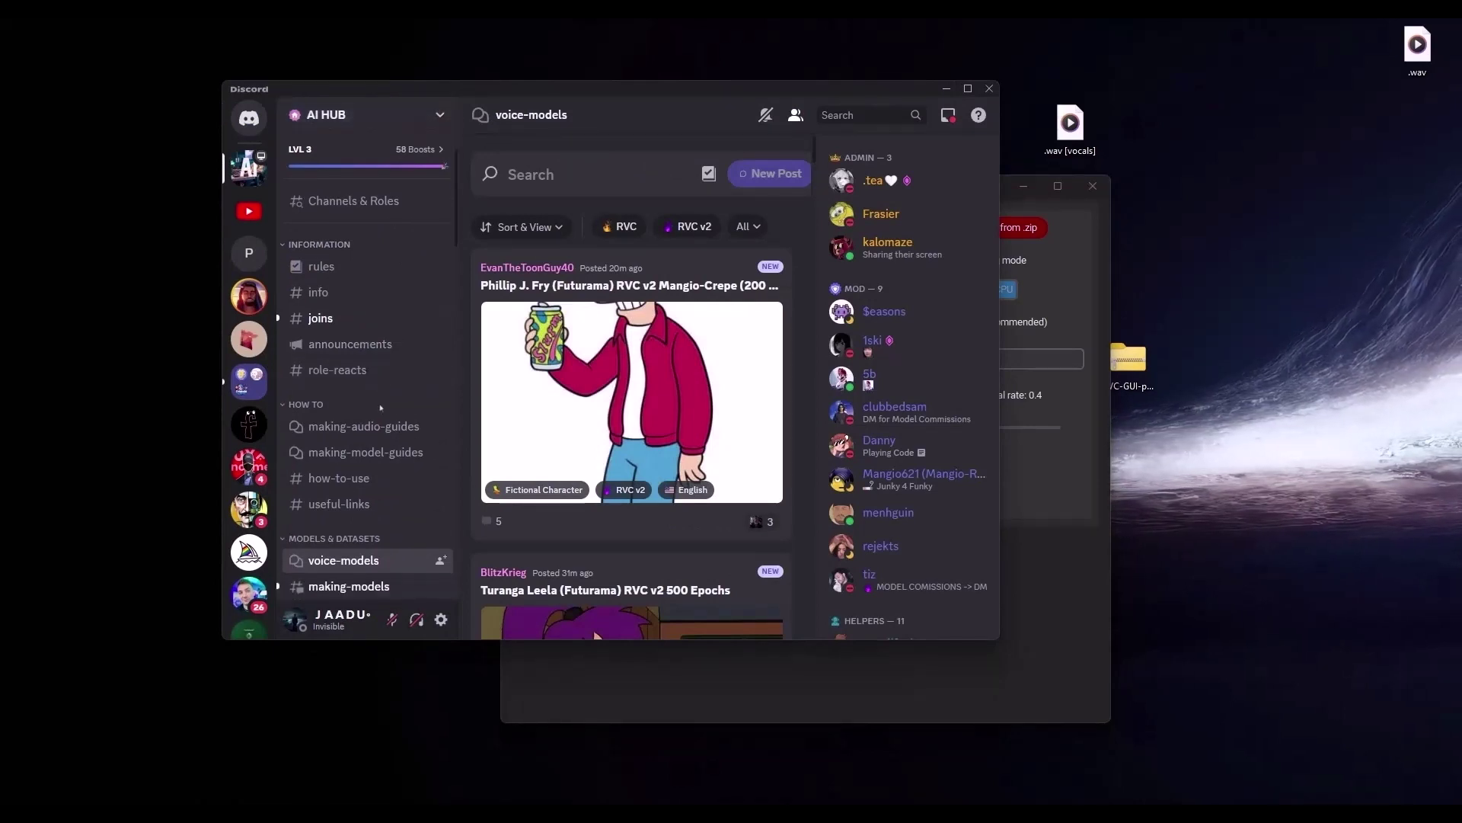
mouse_move(316, 435)
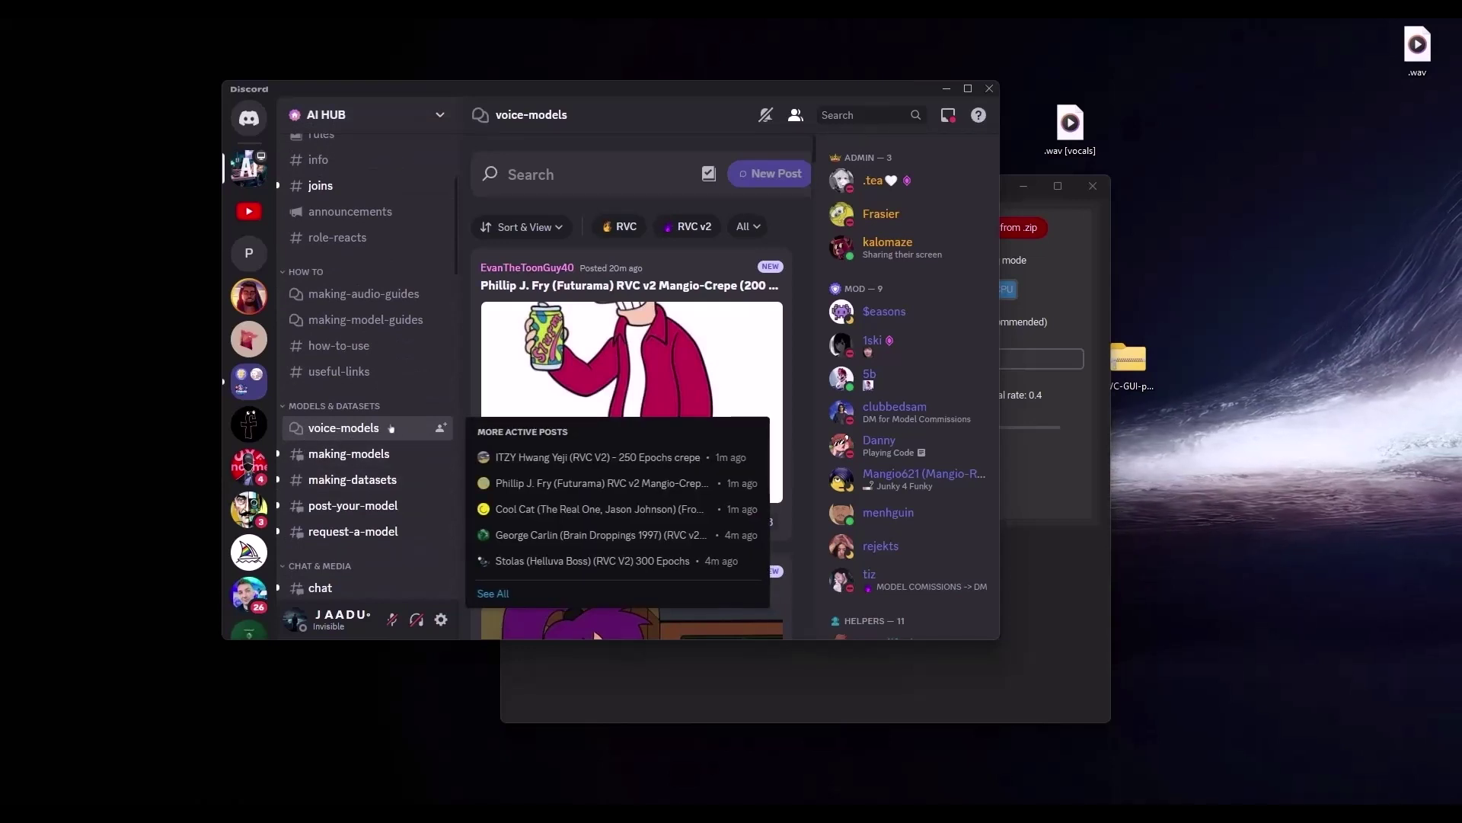
left_click(596, 175)
type("sia")
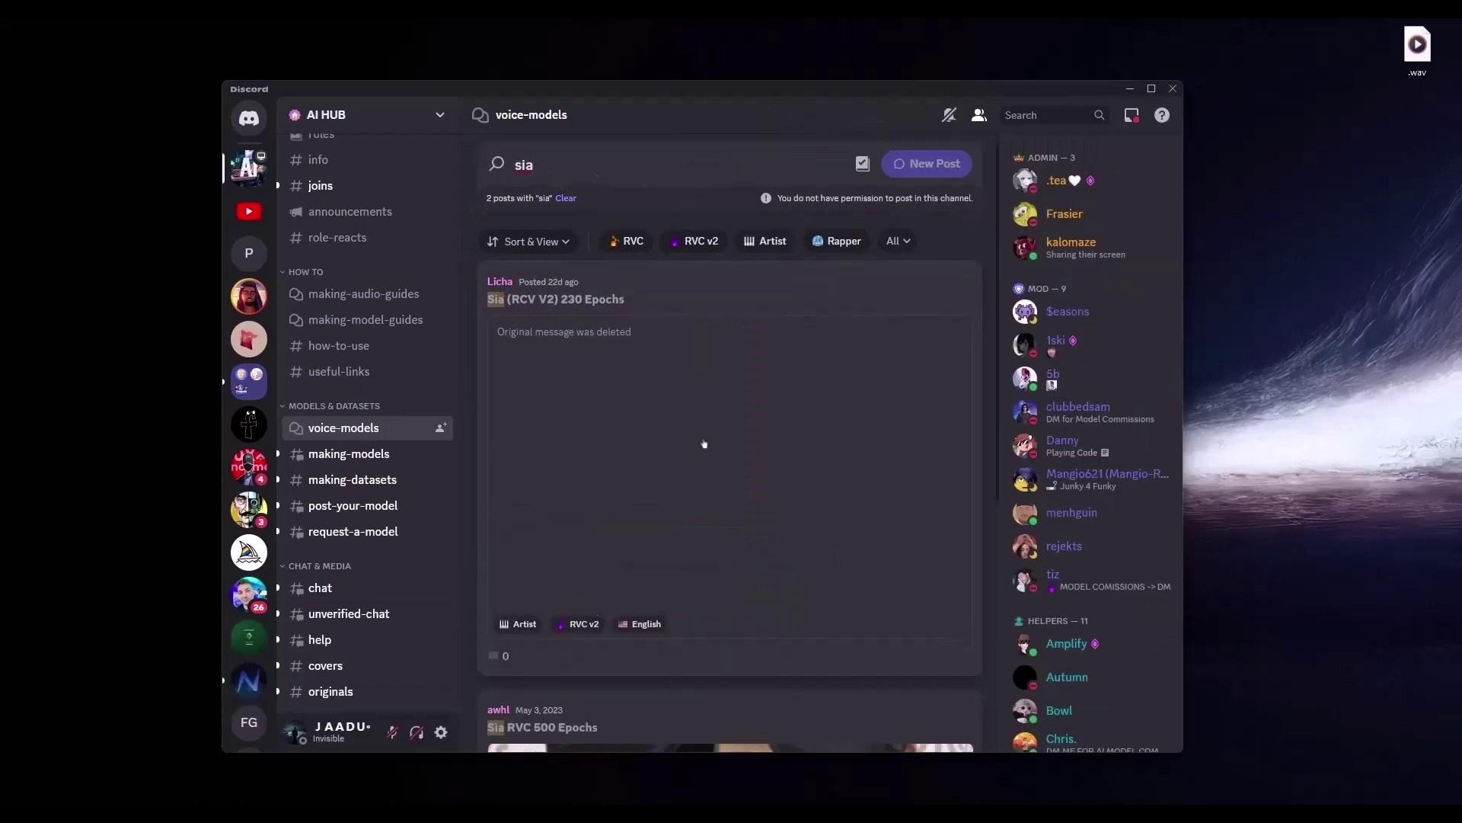
scroll(724, 472, "down", 5)
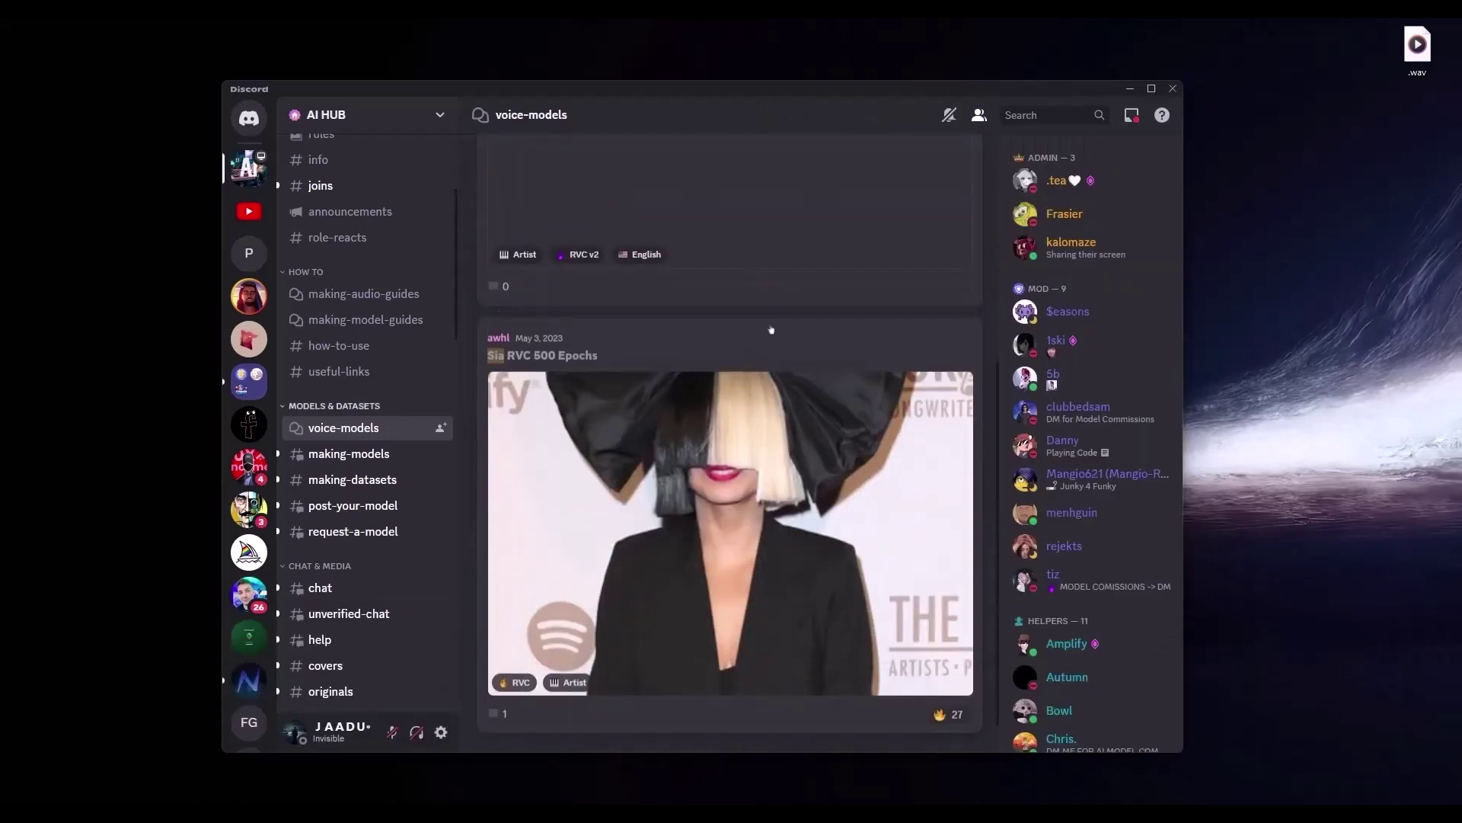
scroll(754, 520, "up", 4)
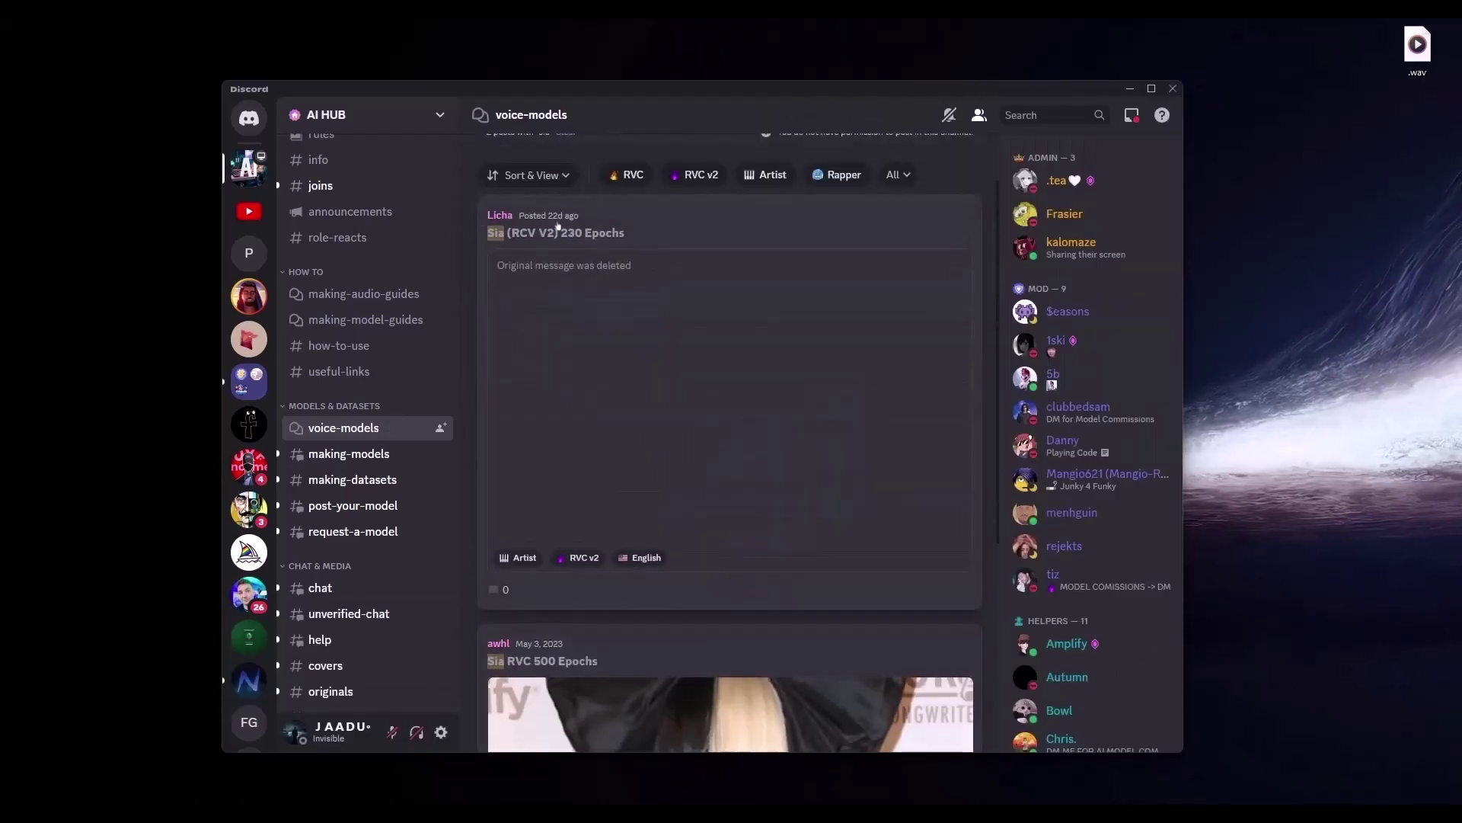
scroll(553, 429, "down", 5)
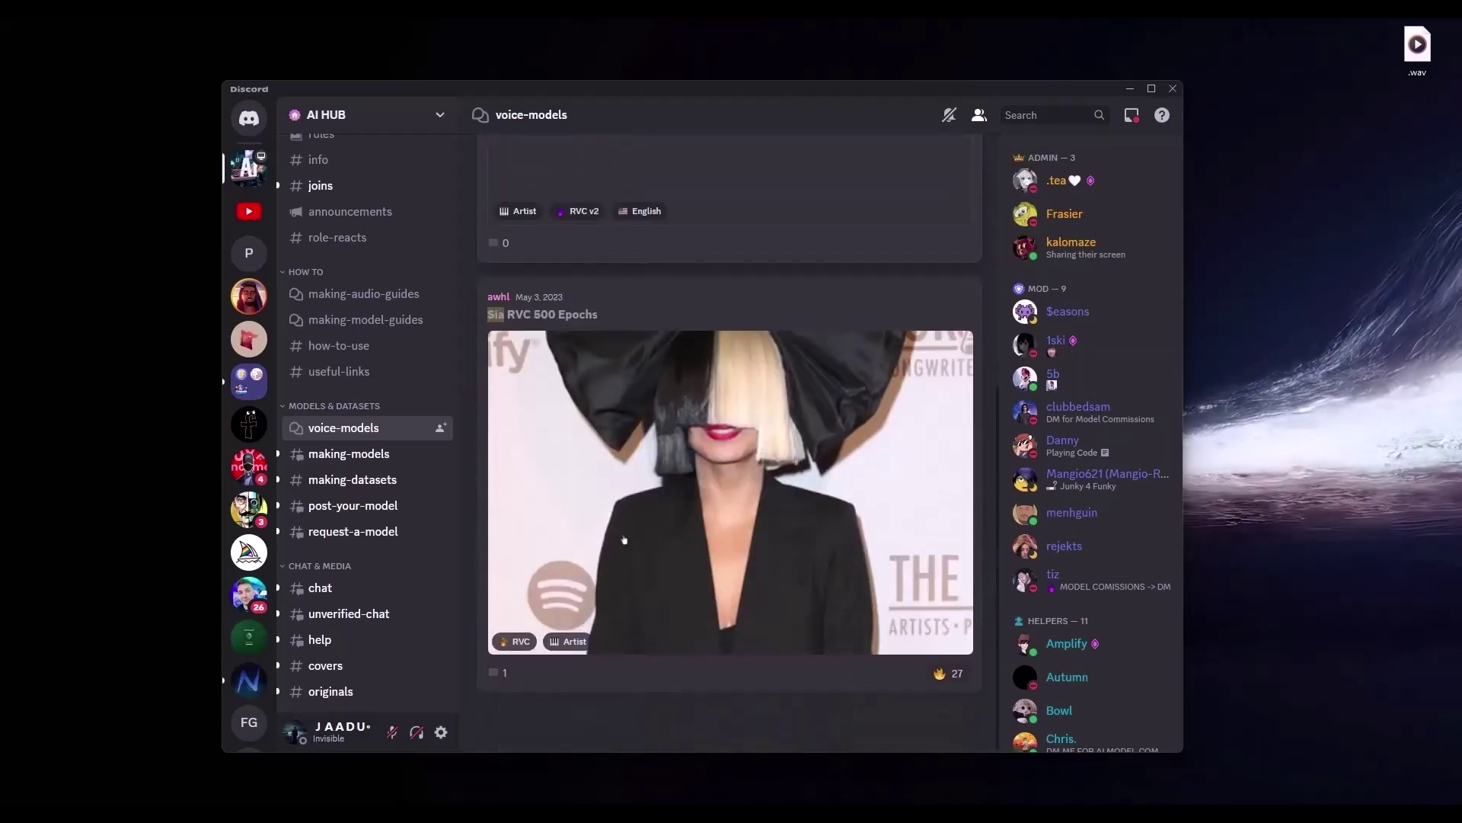
- Open the Sia RVC 500 Epochs post and follow its mega.nz link
left_click(716, 413)
scroll(914, 625, "up", 3)
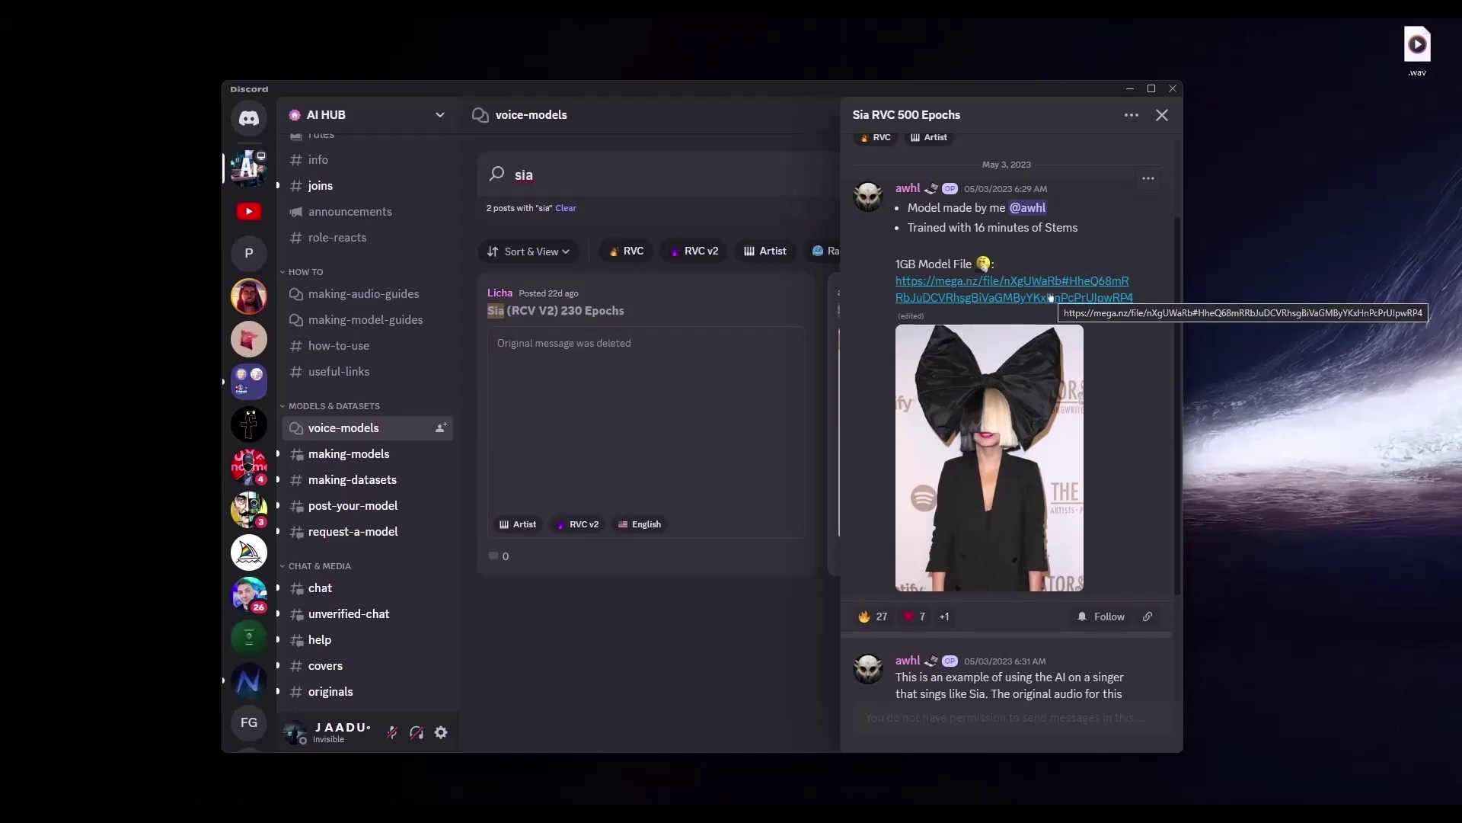
left_click(1049, 297)
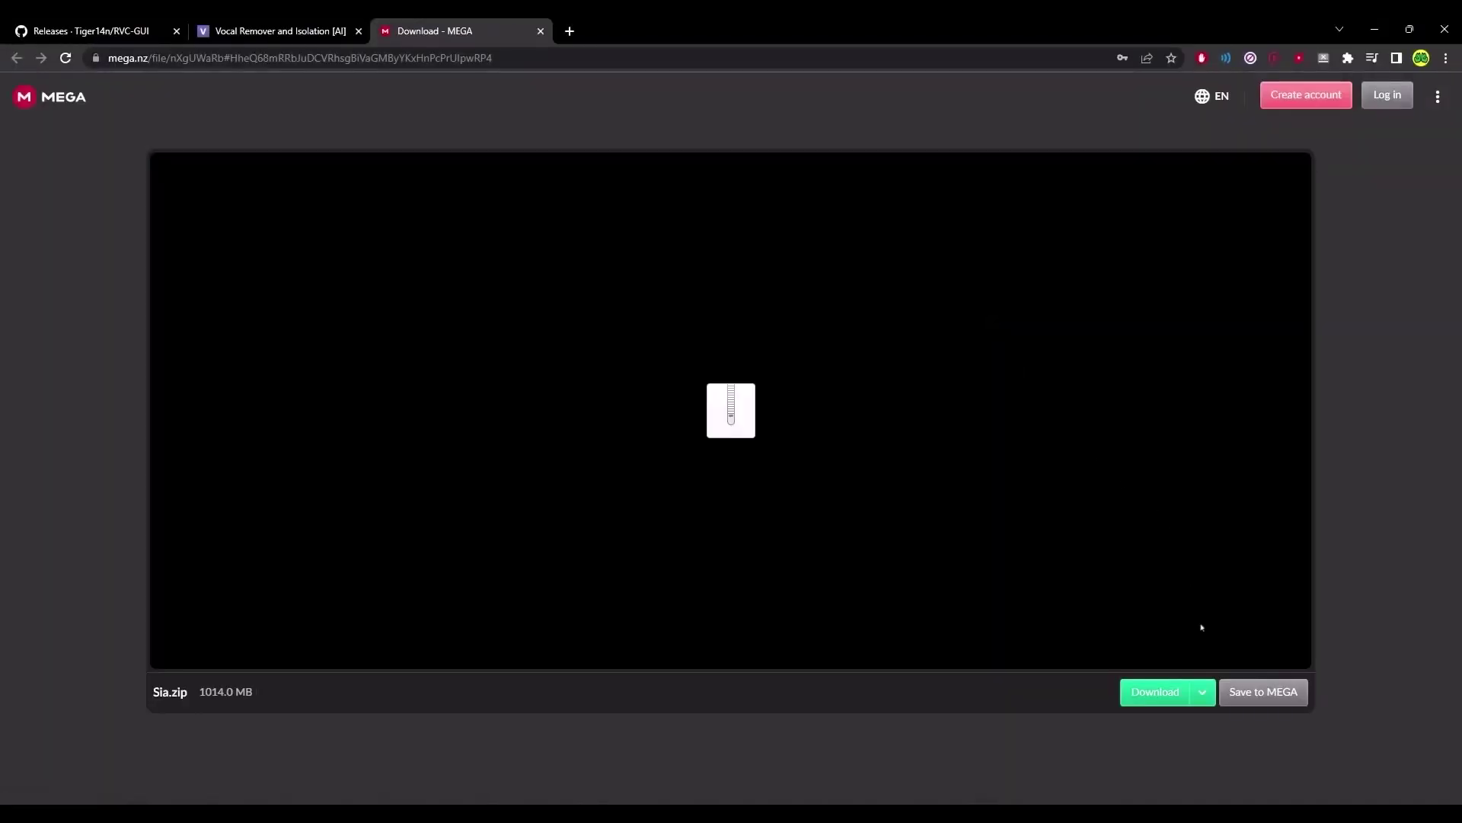
- Save the 1014.0 MB Sia.zip from MEGA to the Desktop, then minimize Chrome
left_click(1205, 693)
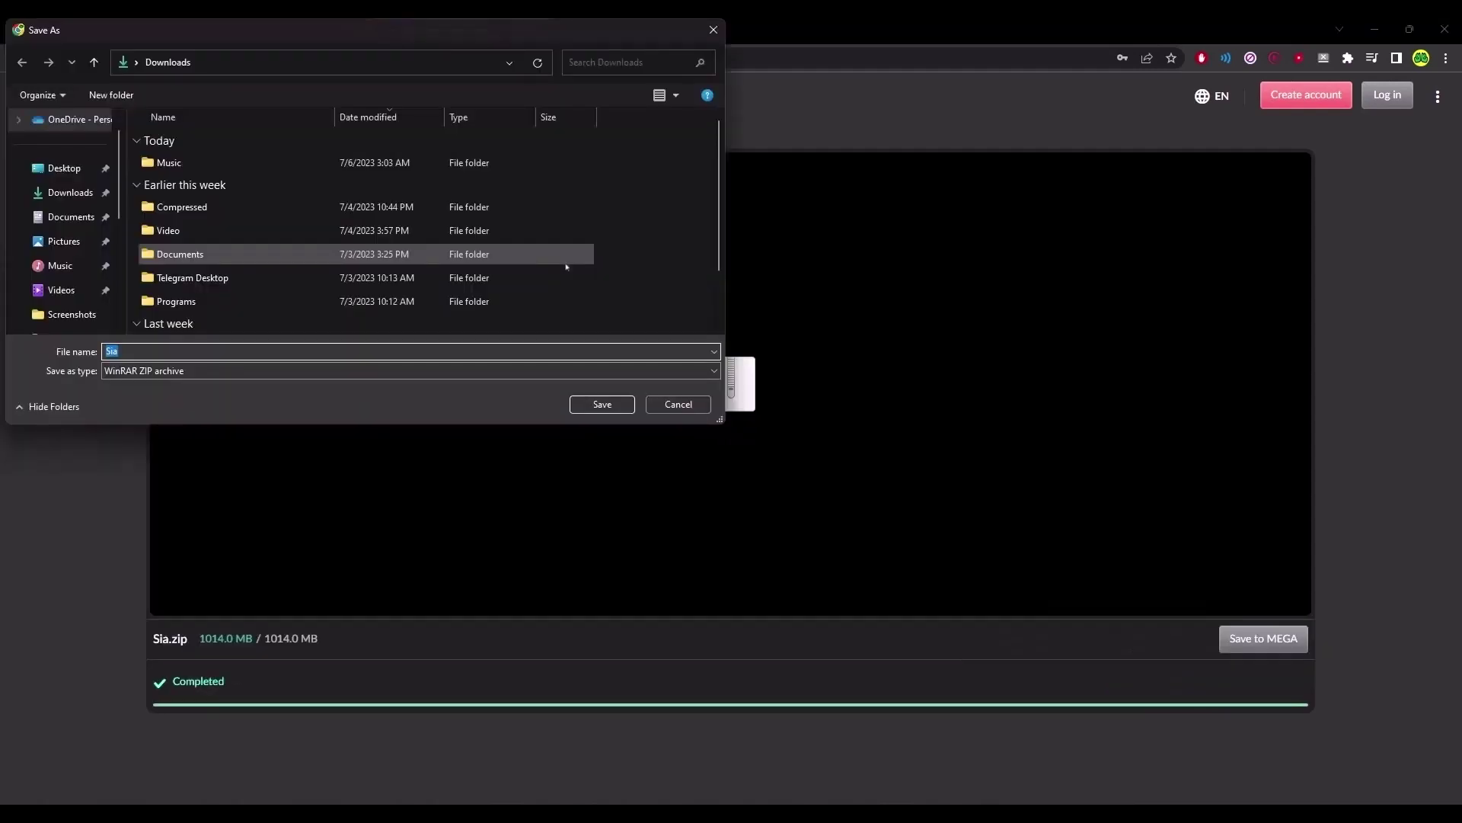
left_click(64, 167)
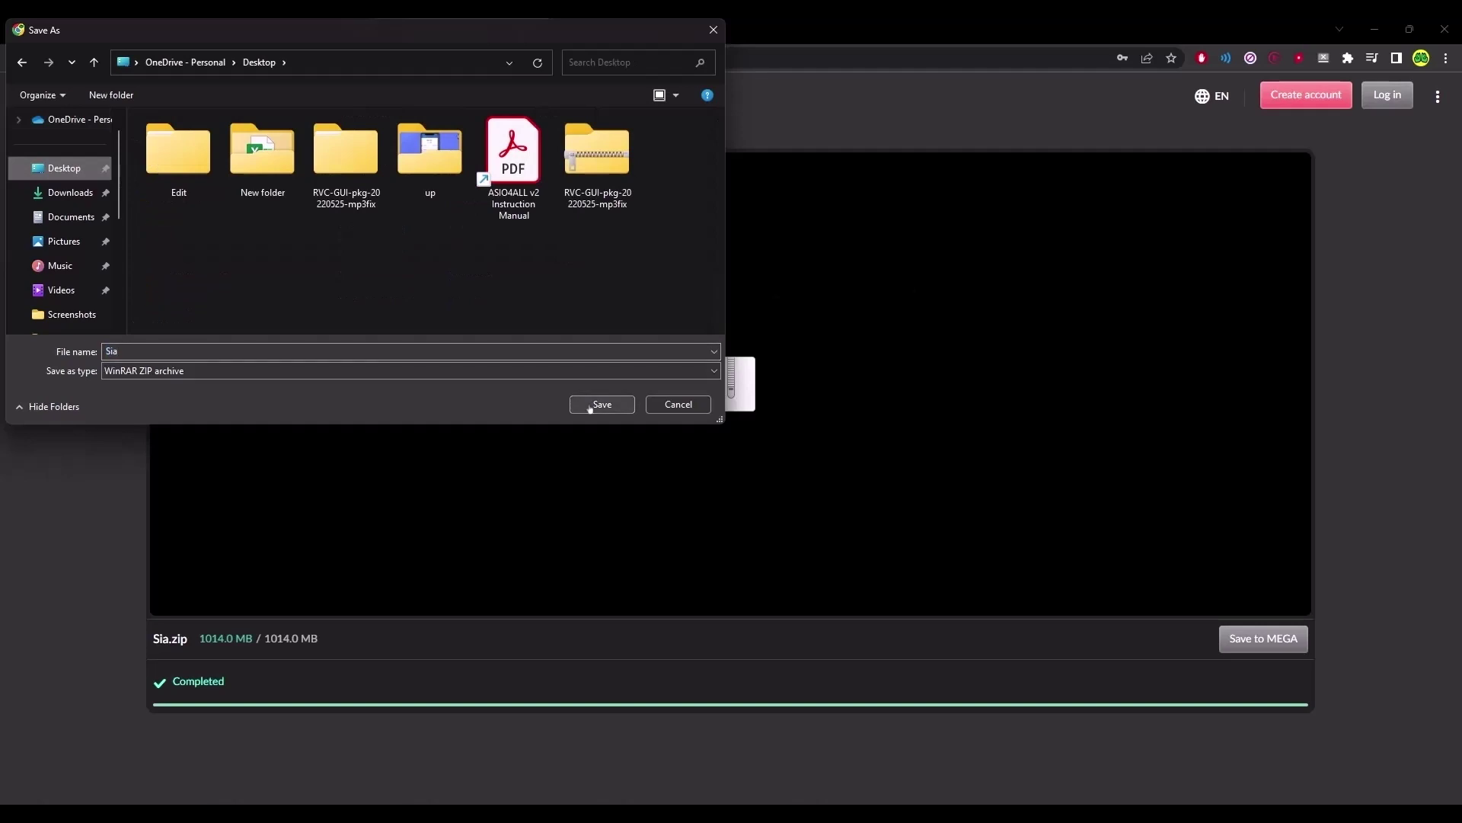
left_click(590, 404)
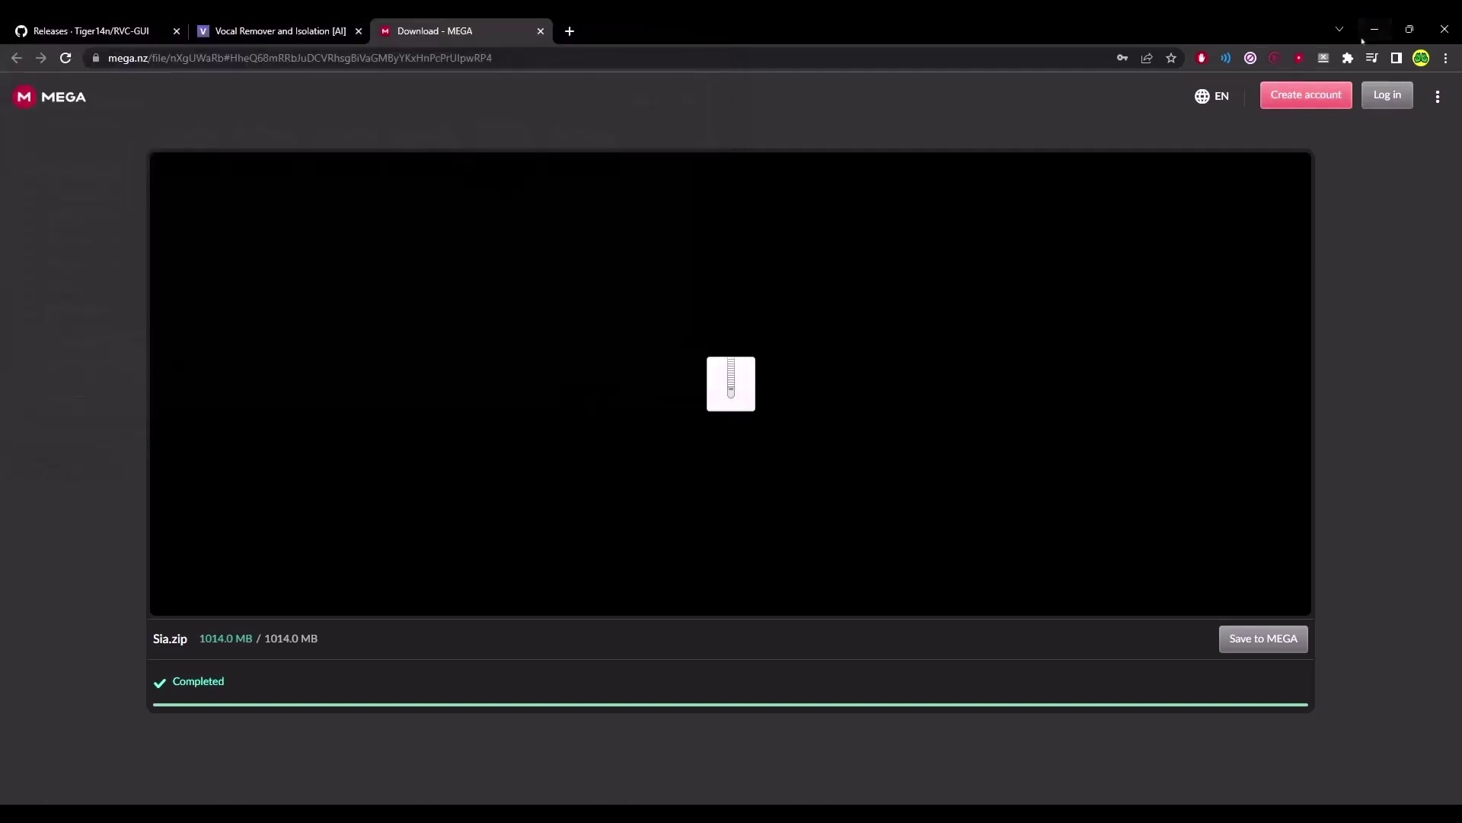
left_click(1373, 29)
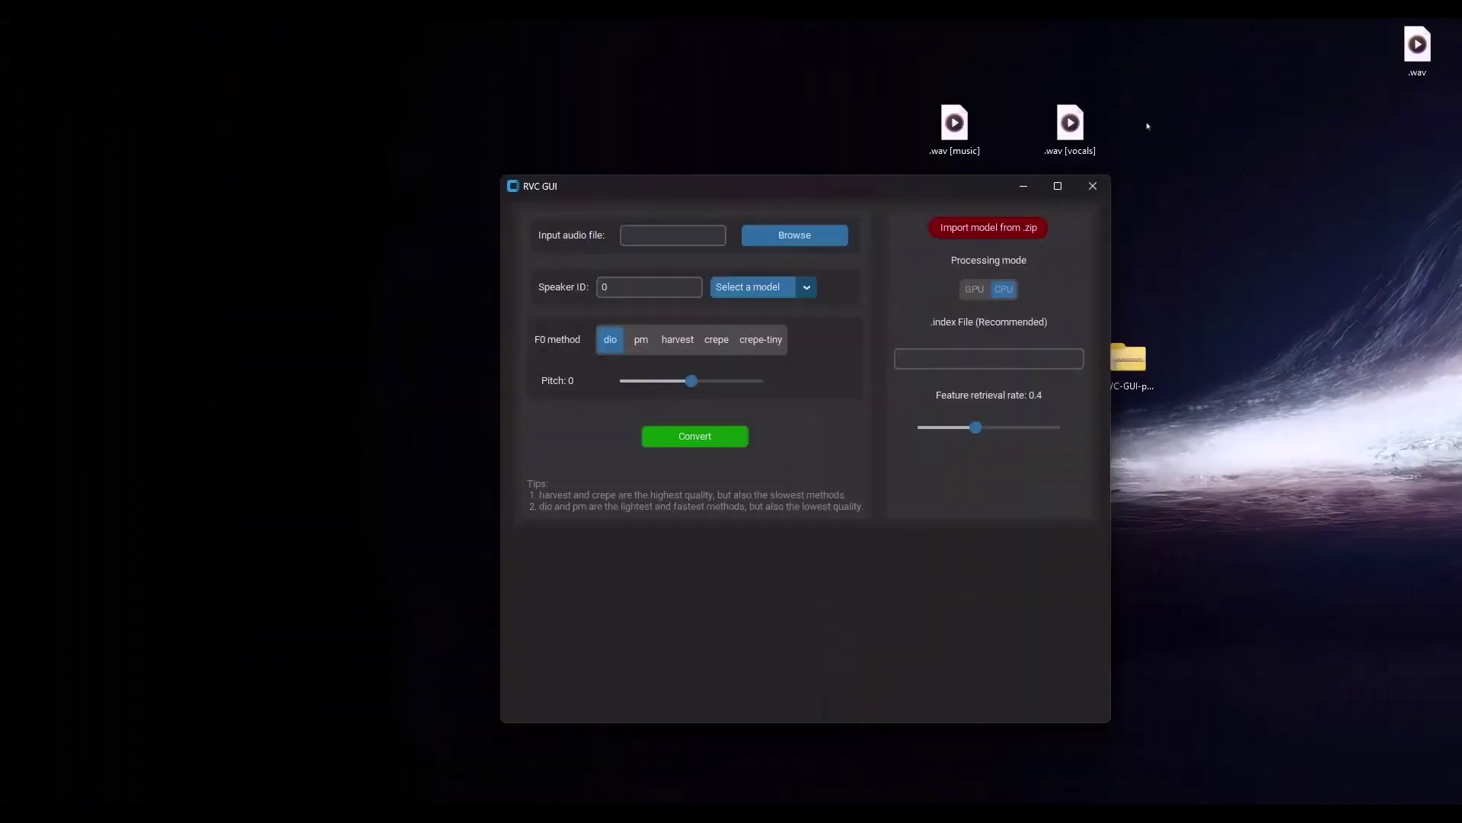
- Set RVC GUI's input audio to the .wav [vocals] file on the Desktop
left_click(1022, 188)
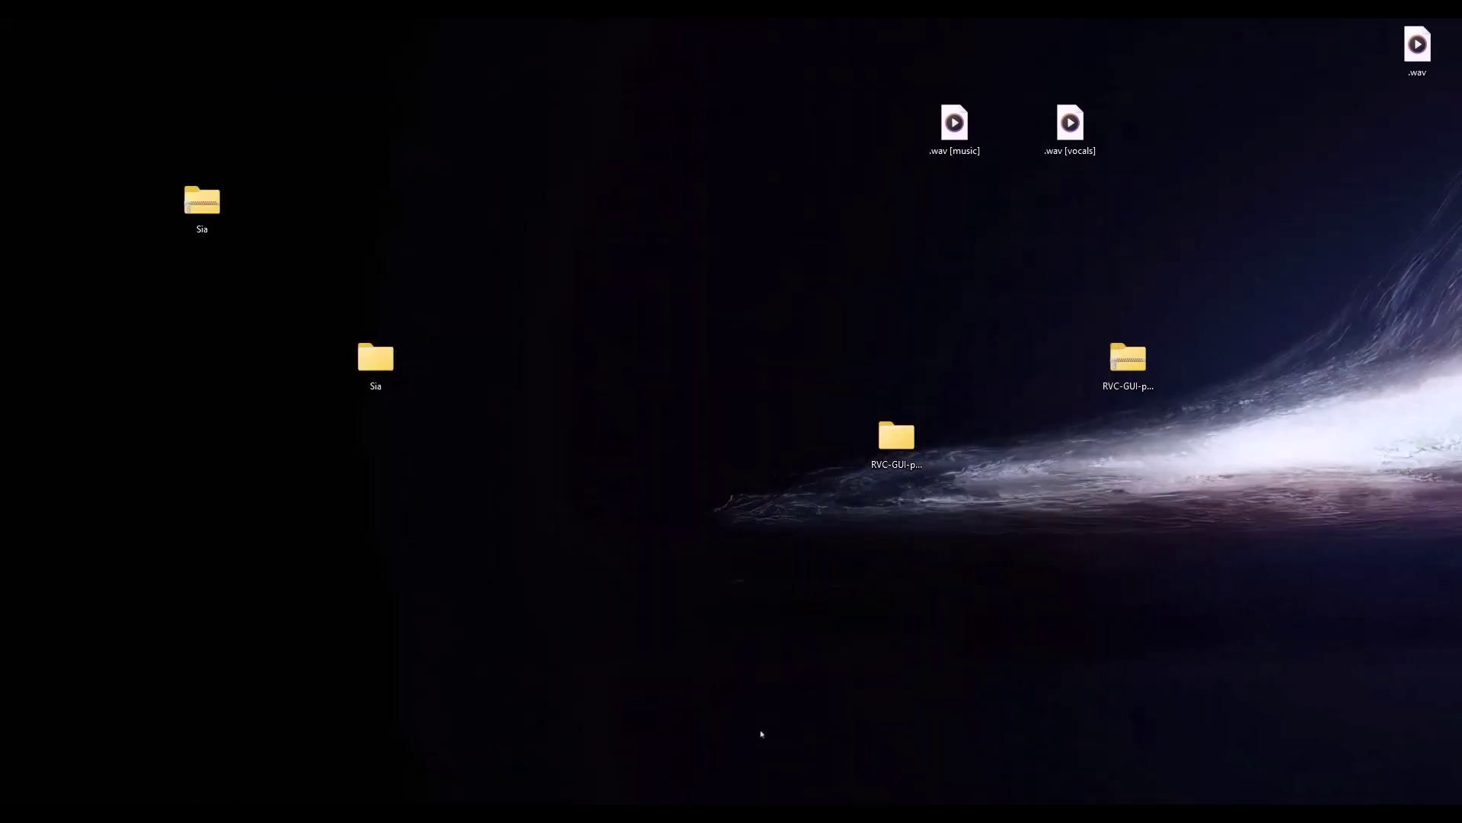
left_click(929, 796)
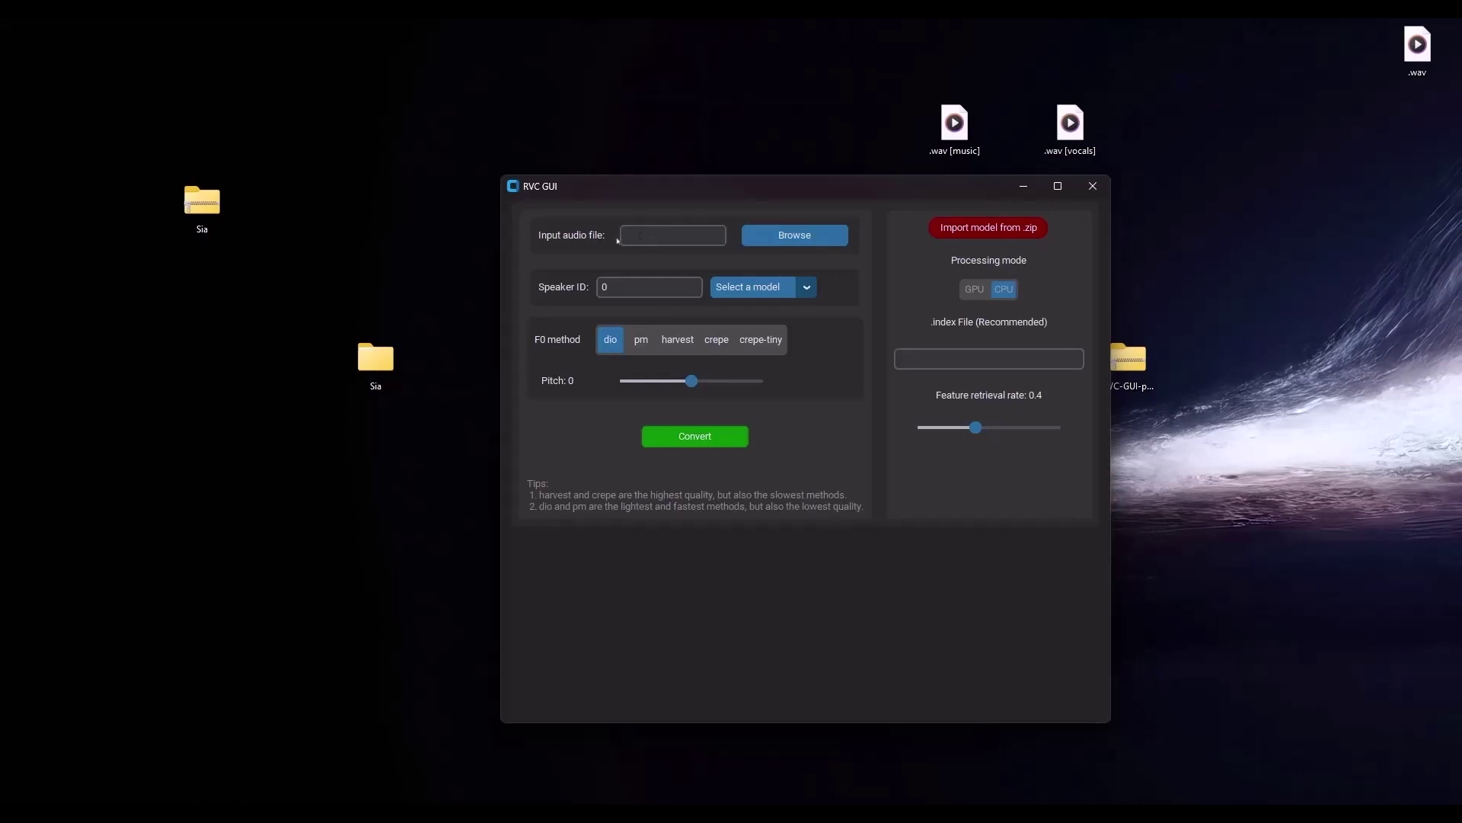
left_click(794, 234)
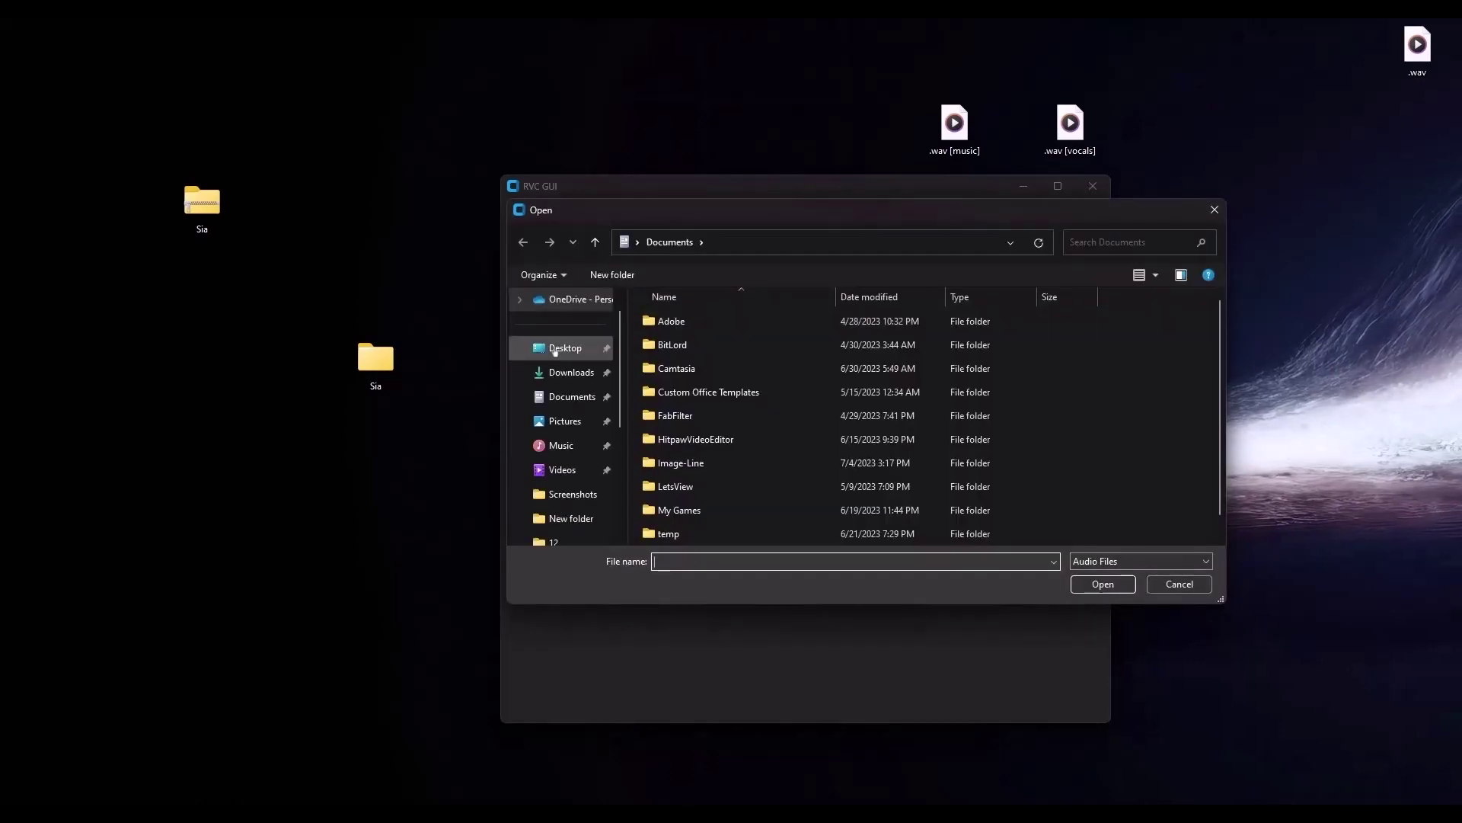
left_click(564, 348)
left_click(699, 426)
left_click(1075, 584)
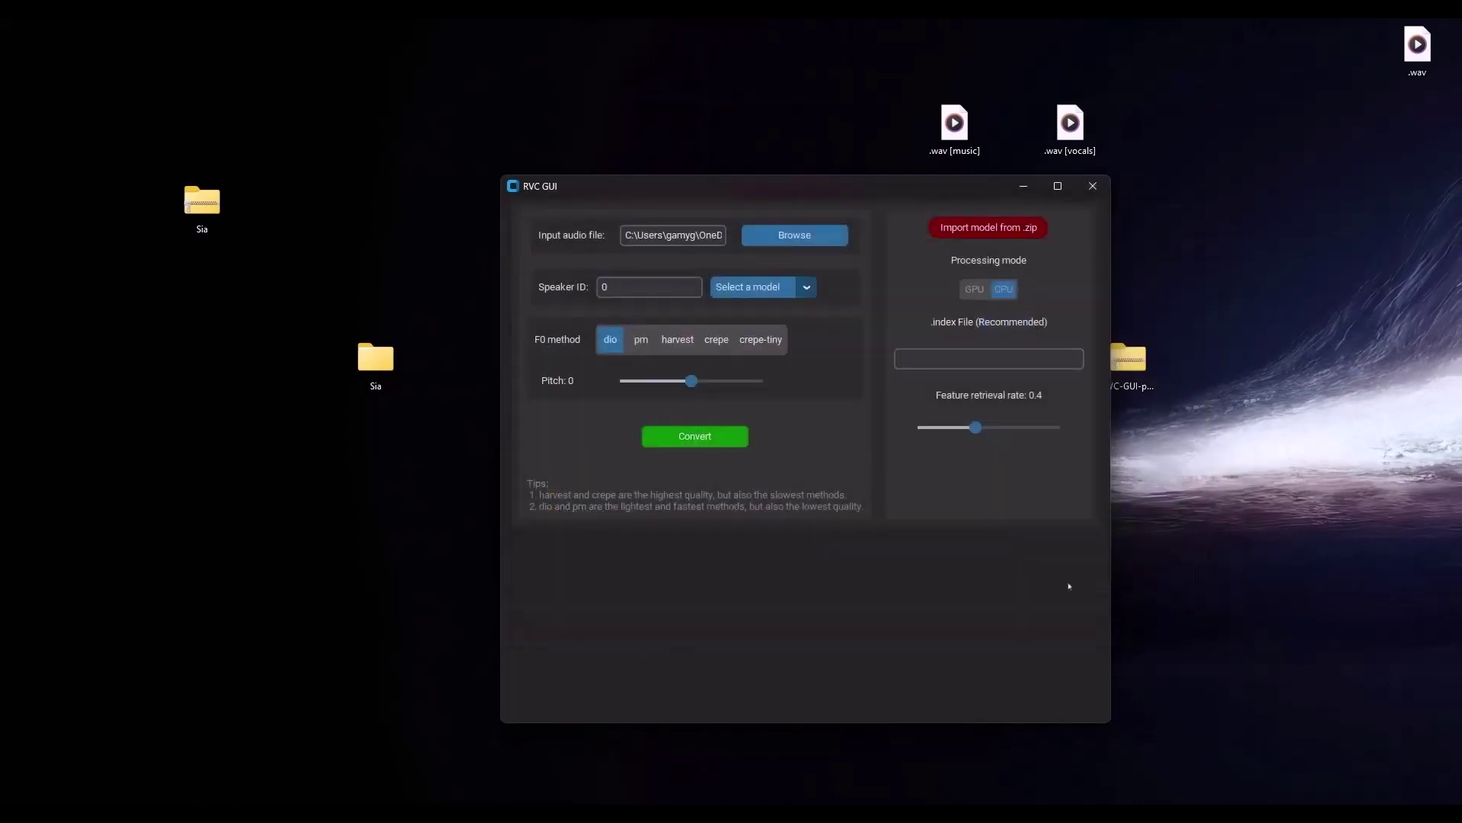
- Check the voice model list, then begin importing a model from a .zip
left_click(806, 287)
left_click(958, 505)
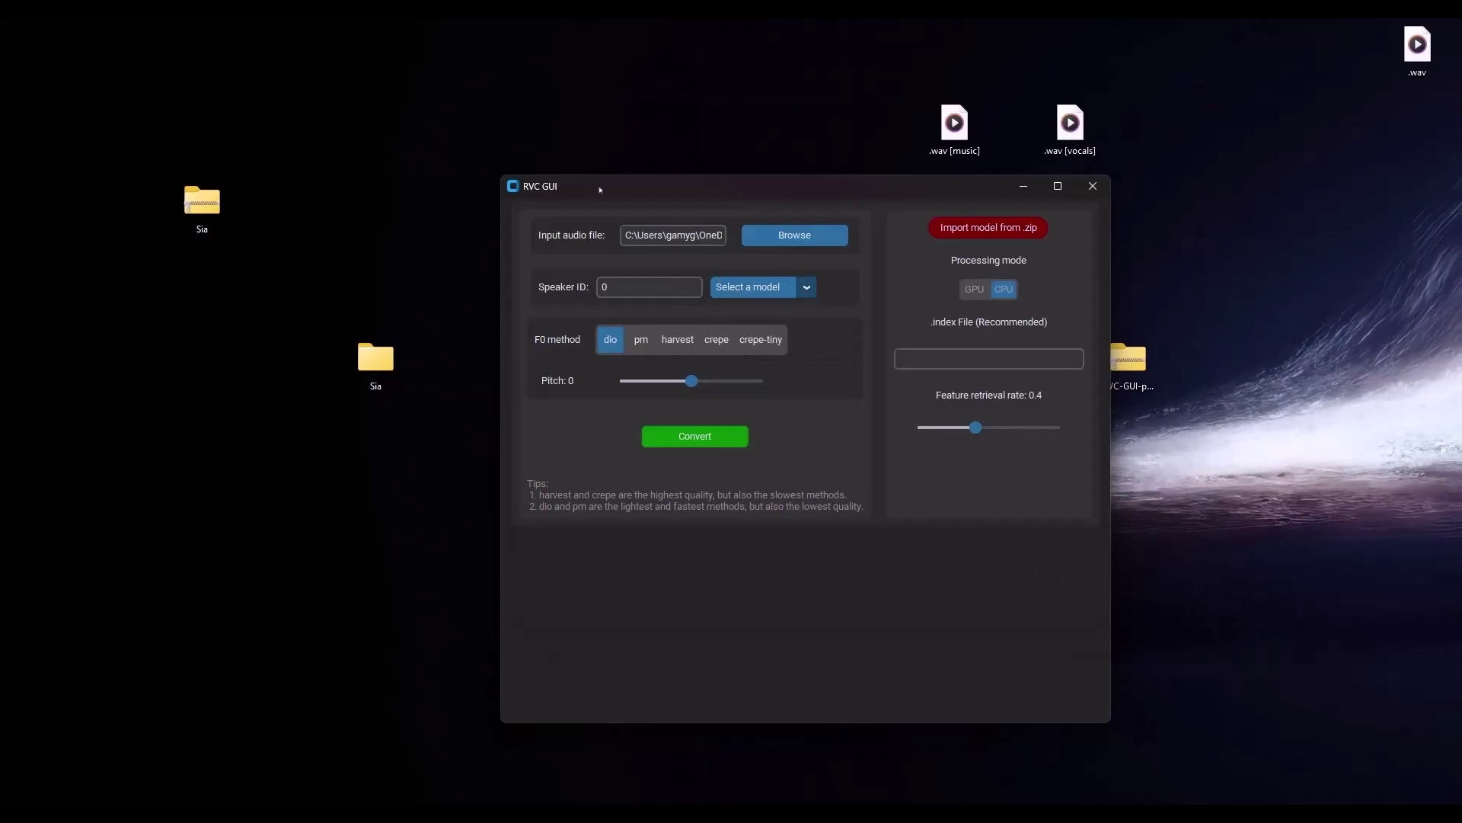
left_click(955, 230)
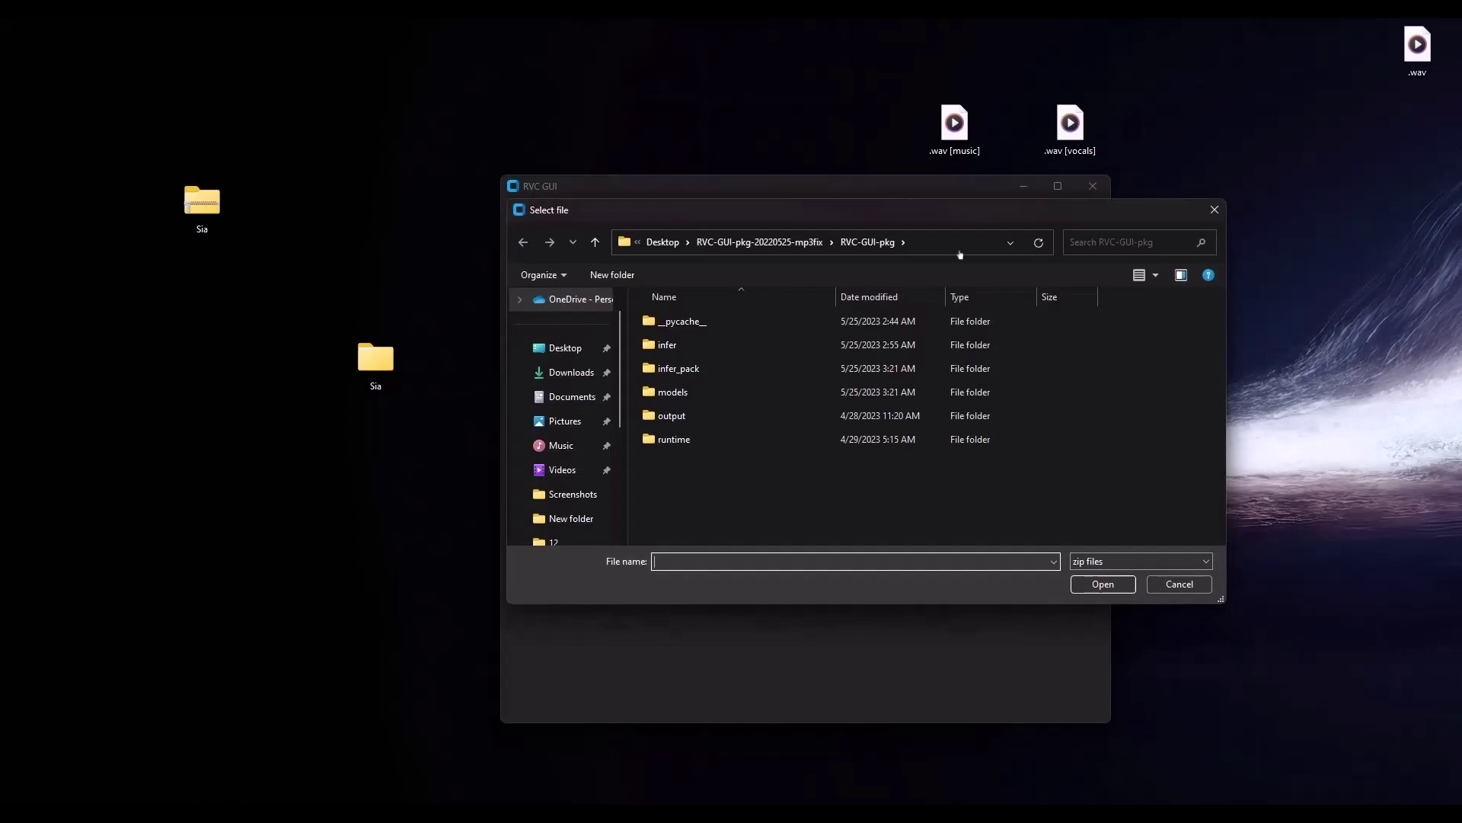
- Import the Sia zip from the Desktop and select Sia in place of drake01
left_click(679, 446)
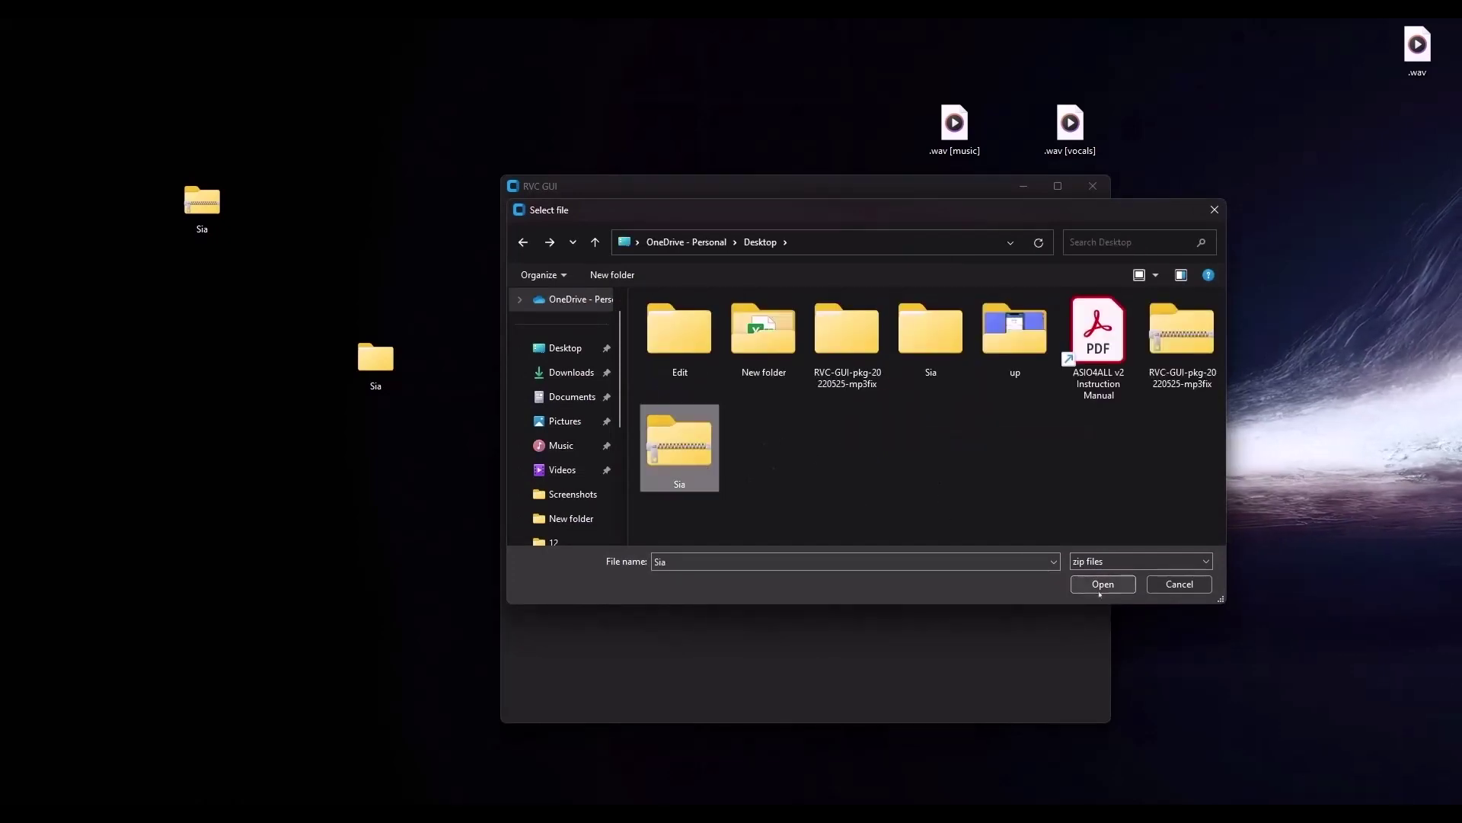
left_click(1093, 587)
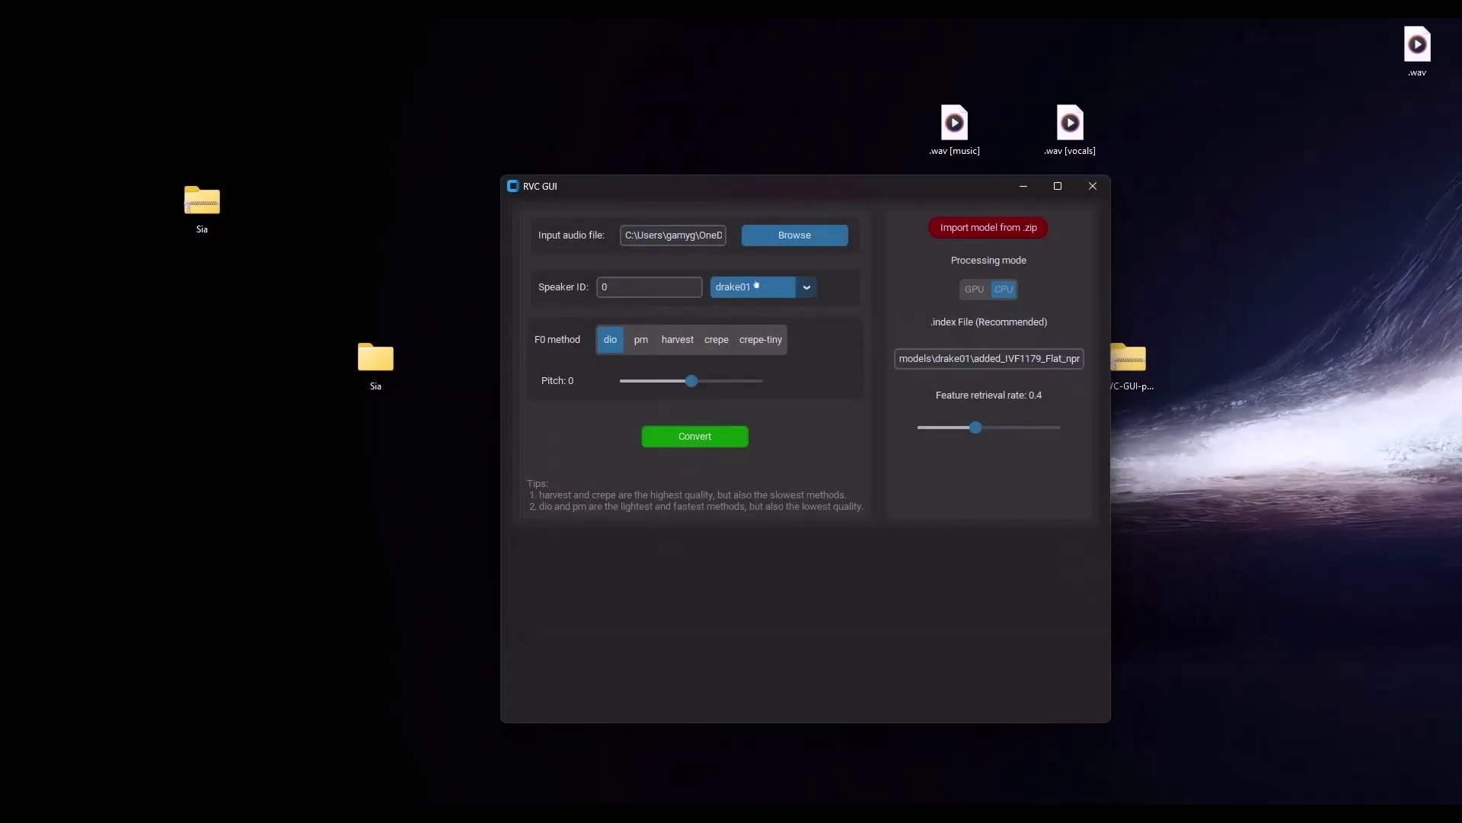
left_click(797, 287)
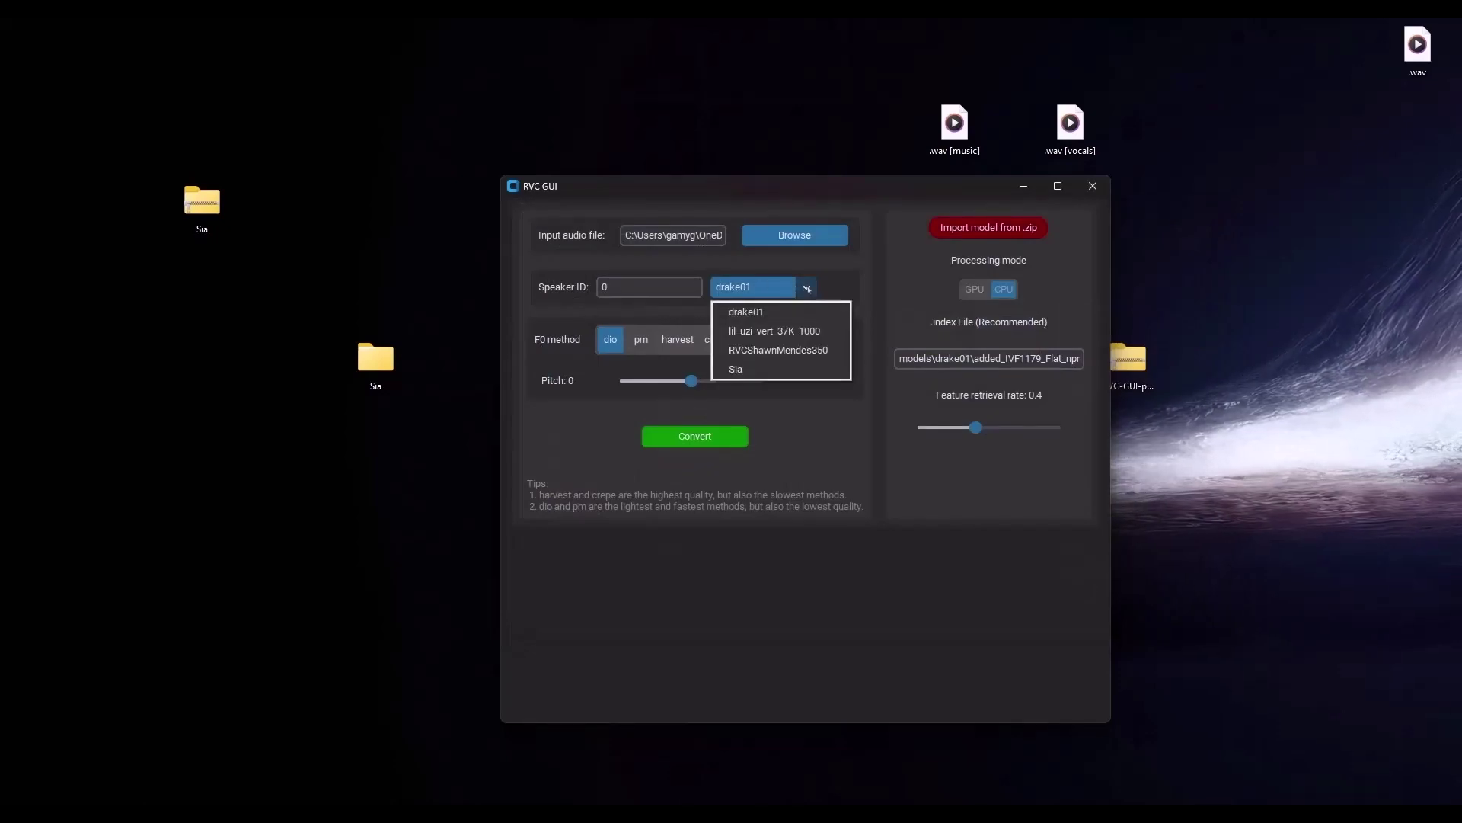
left_click(791, 370)
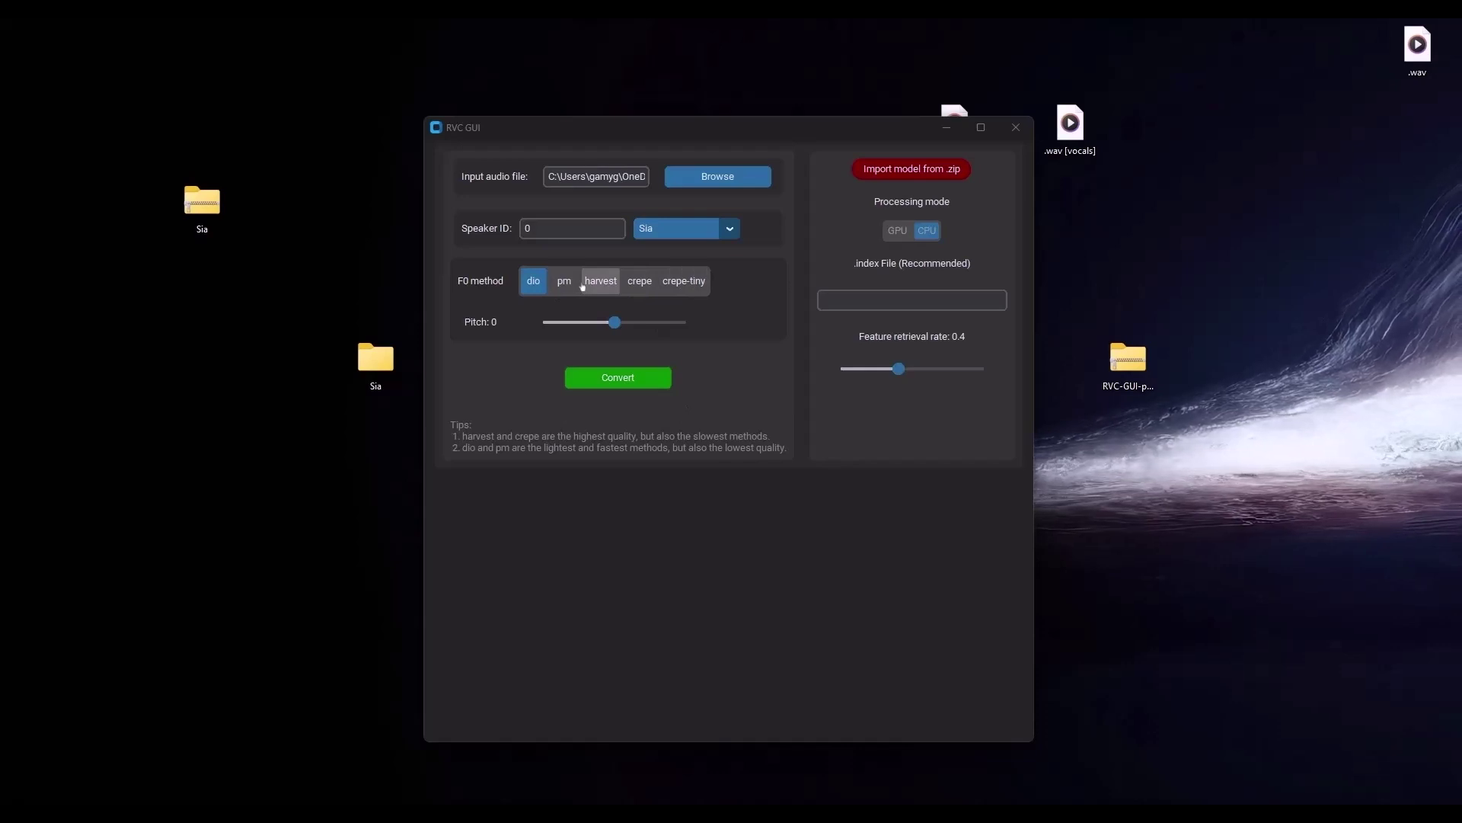
- Convert the vocals with the Sia model using harvest, yielding .wav [vocals]_RVC_1
left_click(584, 283)
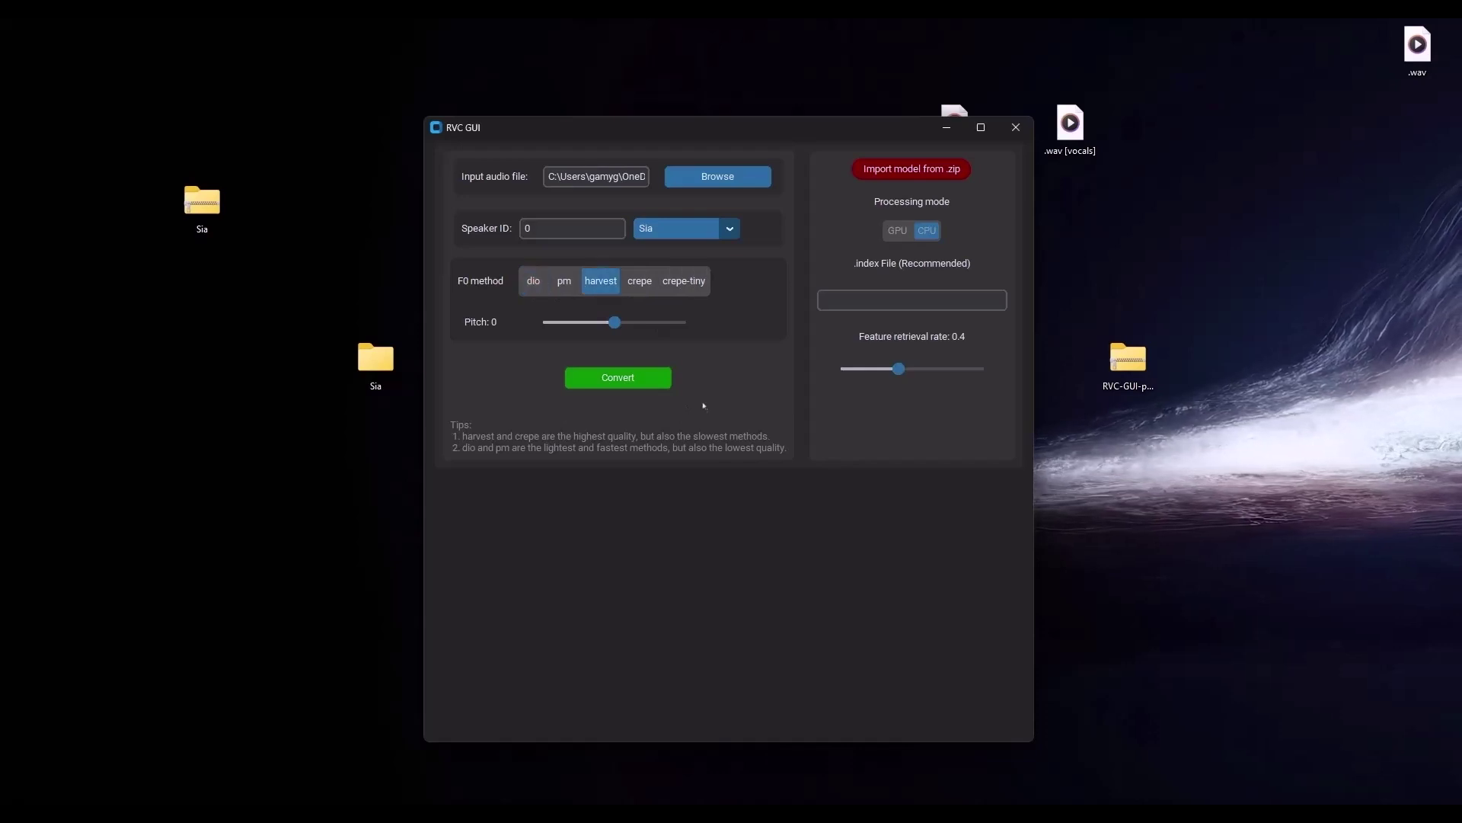
left_click(630, 380)
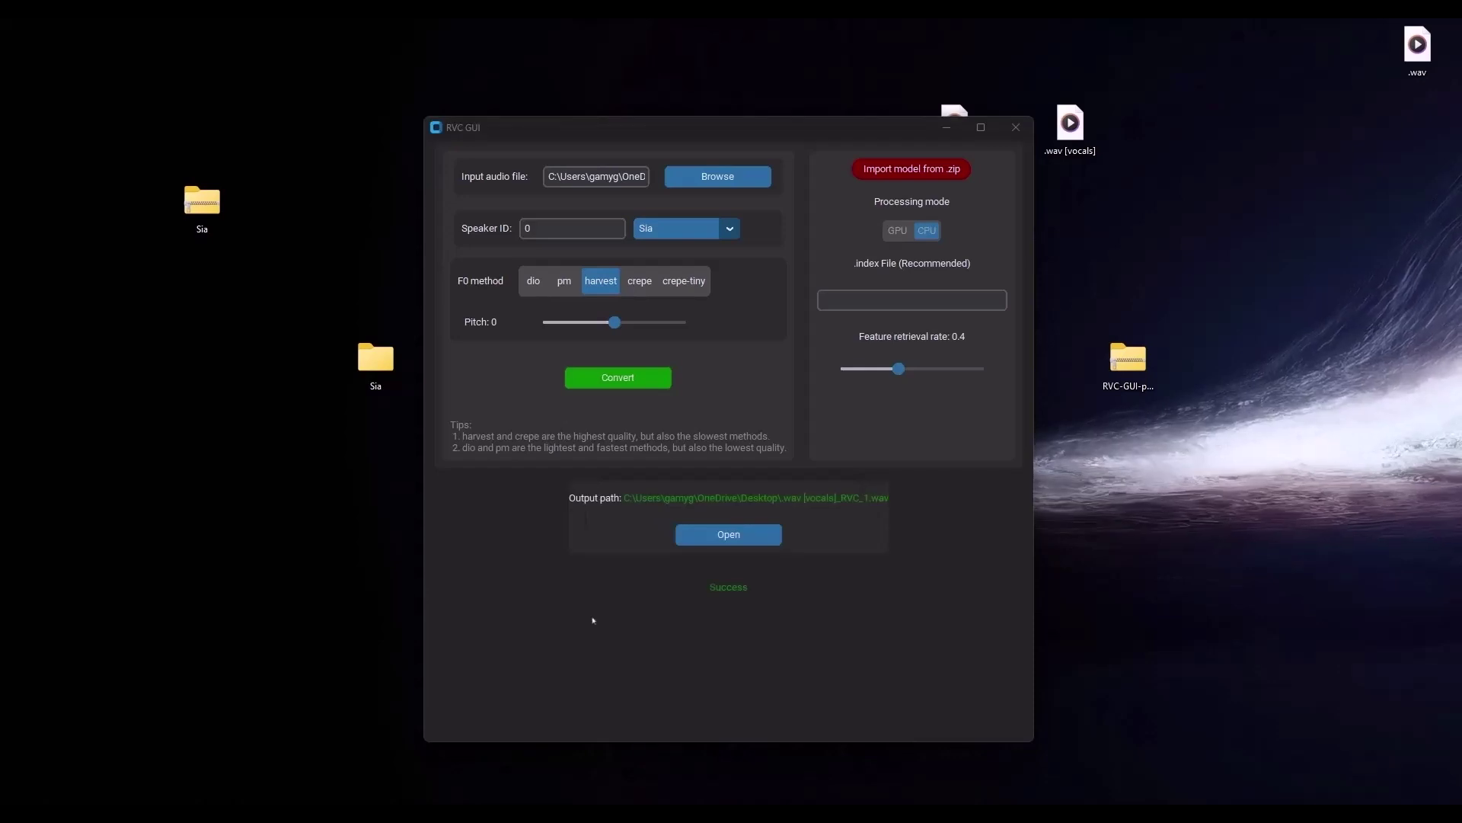
left_click(722, 536)
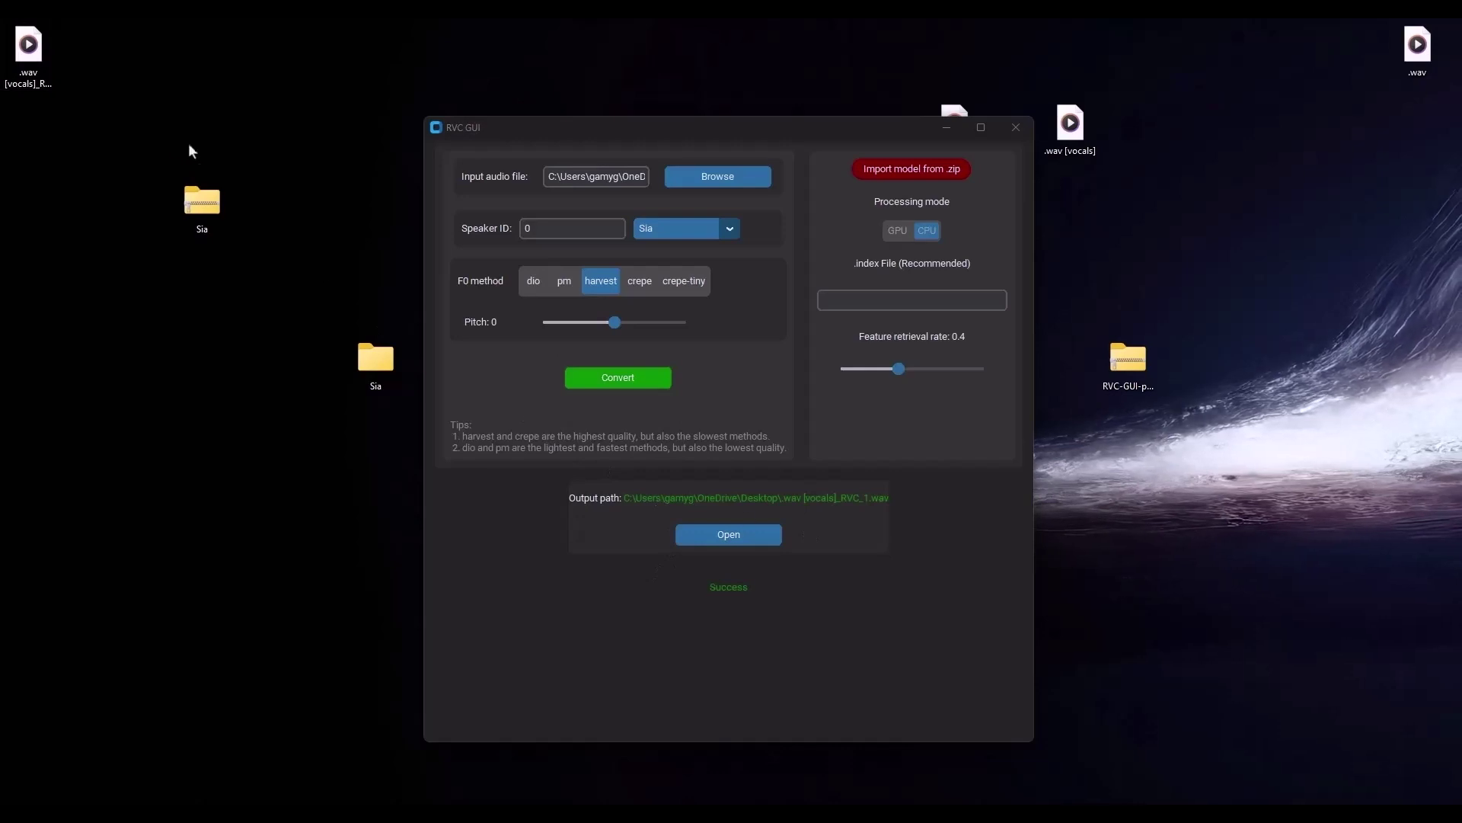
mouse_move(28, 53)
left_mouse_down()
mouse_move(36, 121)
mouse_move(107, 93)
mouse_move(47, 65)
left_mouse_up()
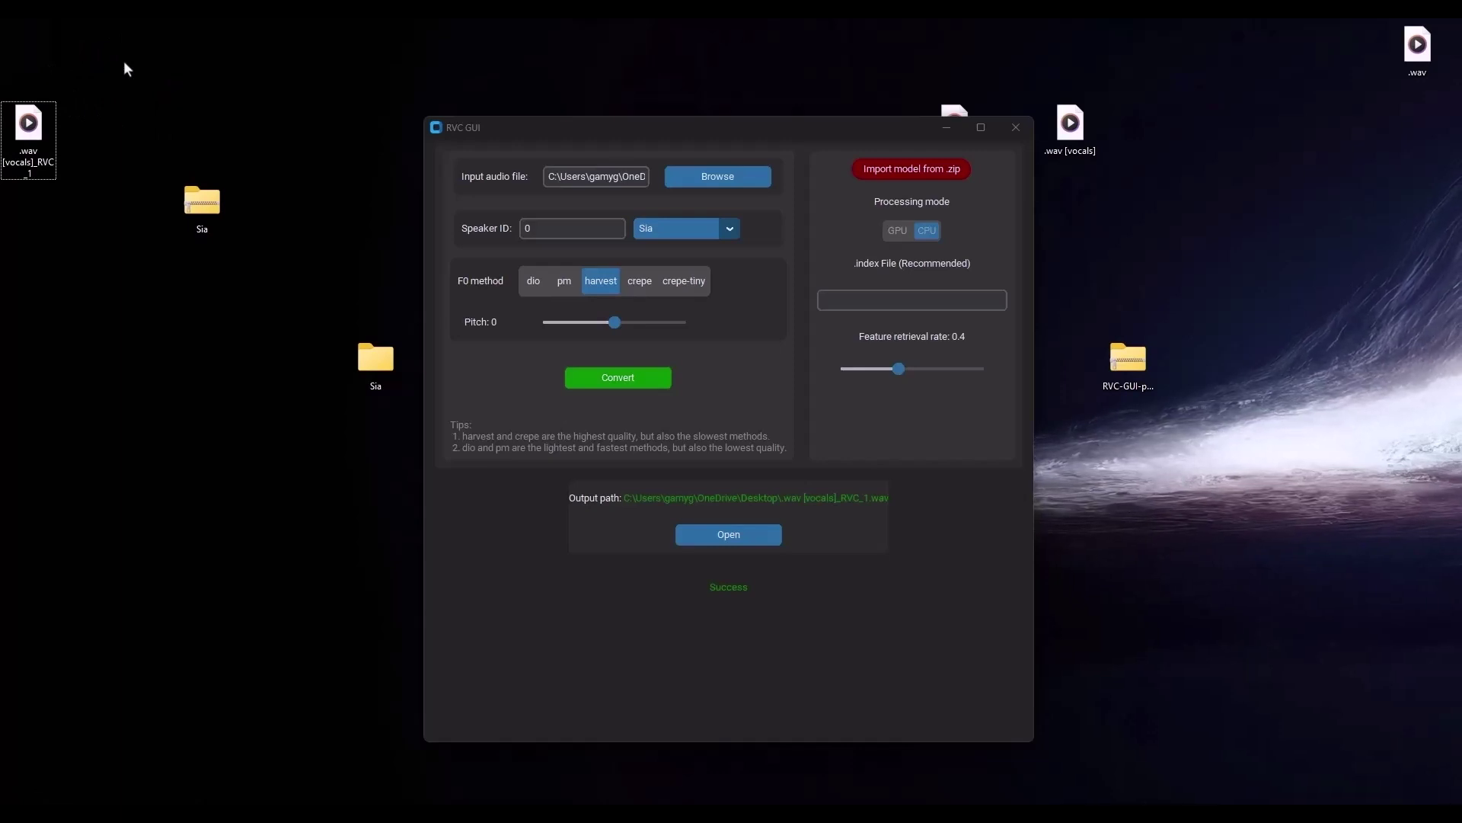
left_click(947, 127)
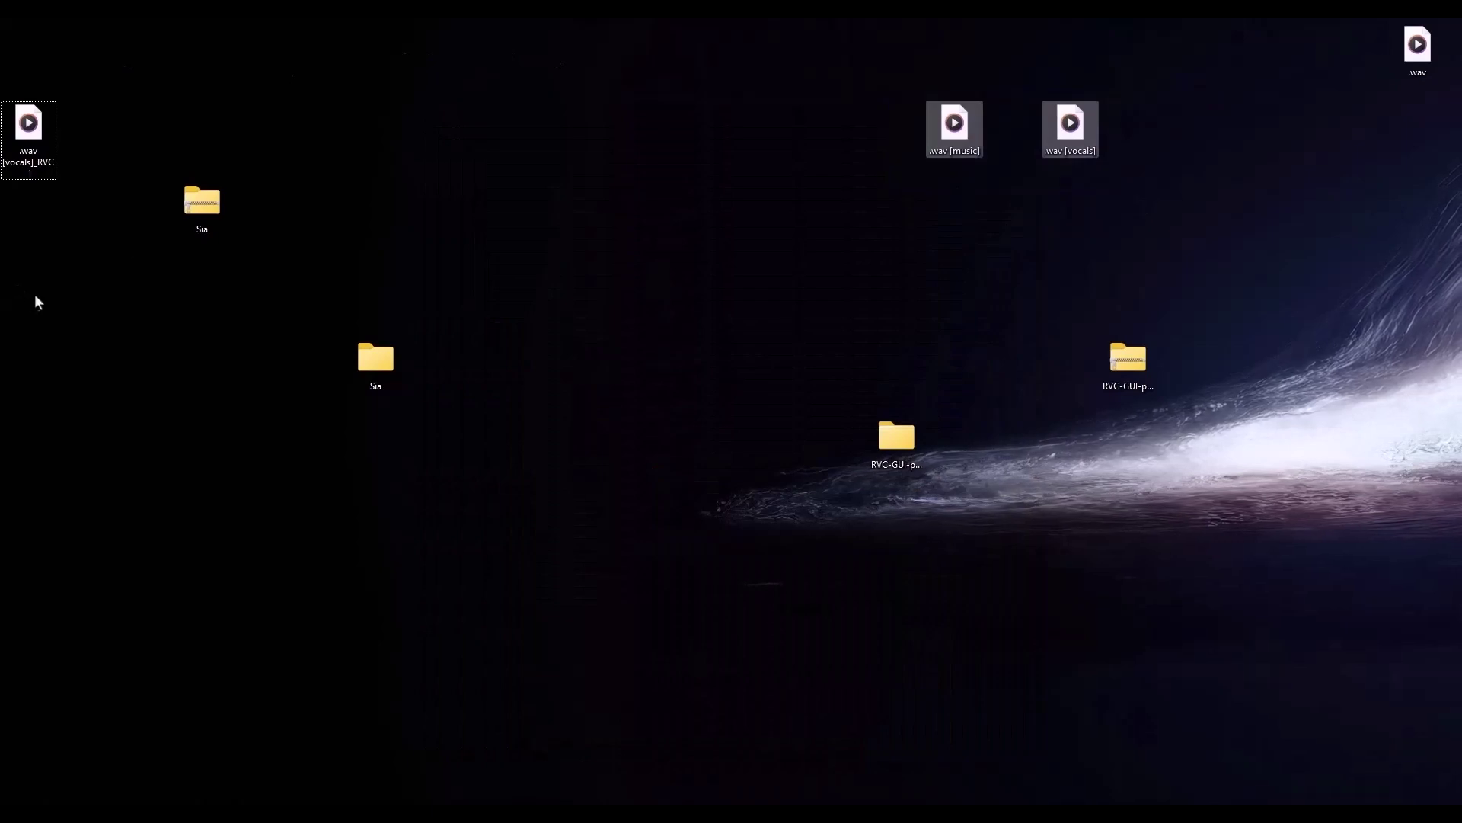
- Select the music and vocals files, then move the .wav [music] clip down to Track 55
left_click_drag(1304, 129, 1455, 22)
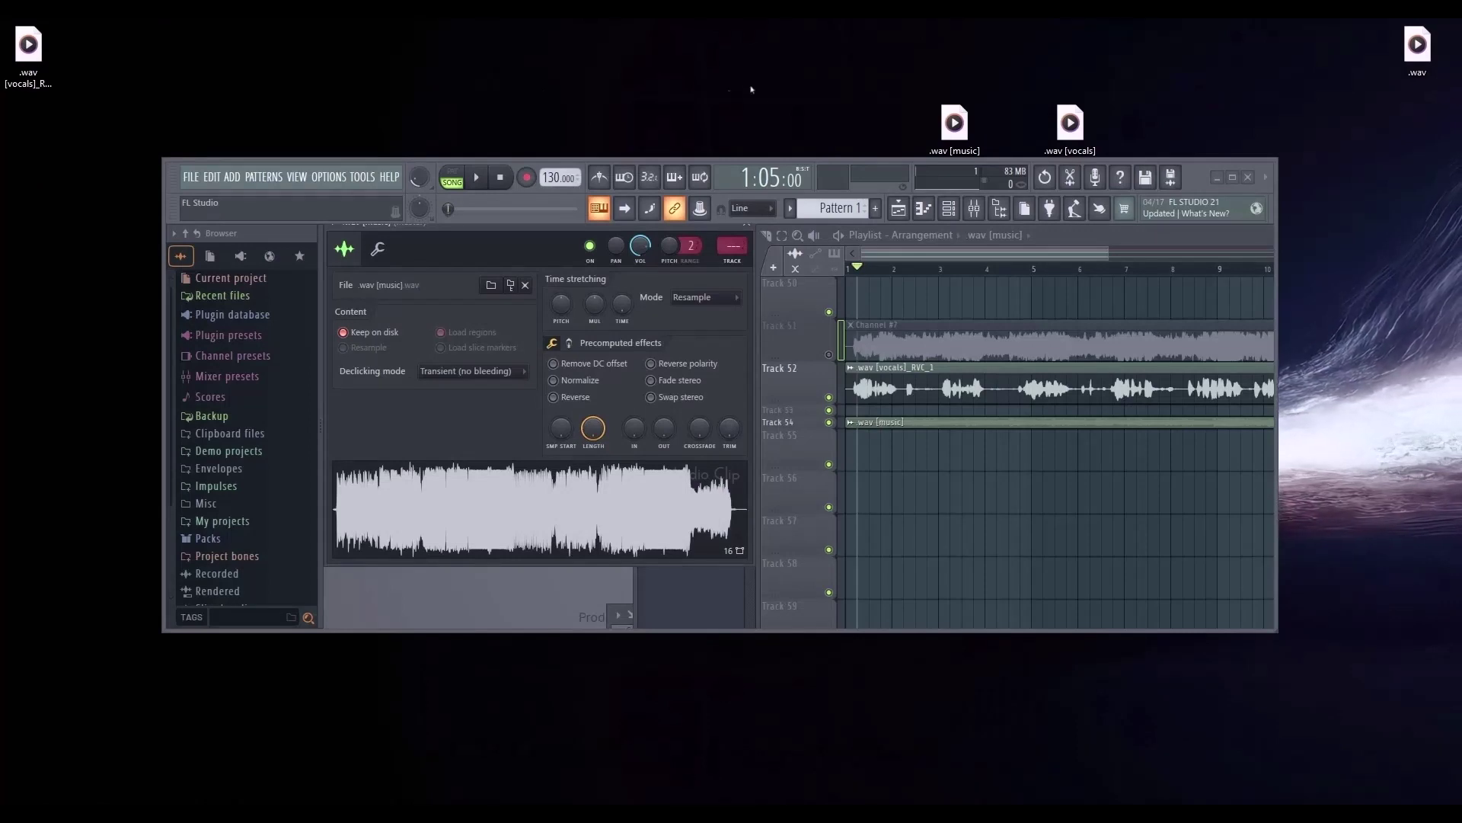
left_click(882, 428)
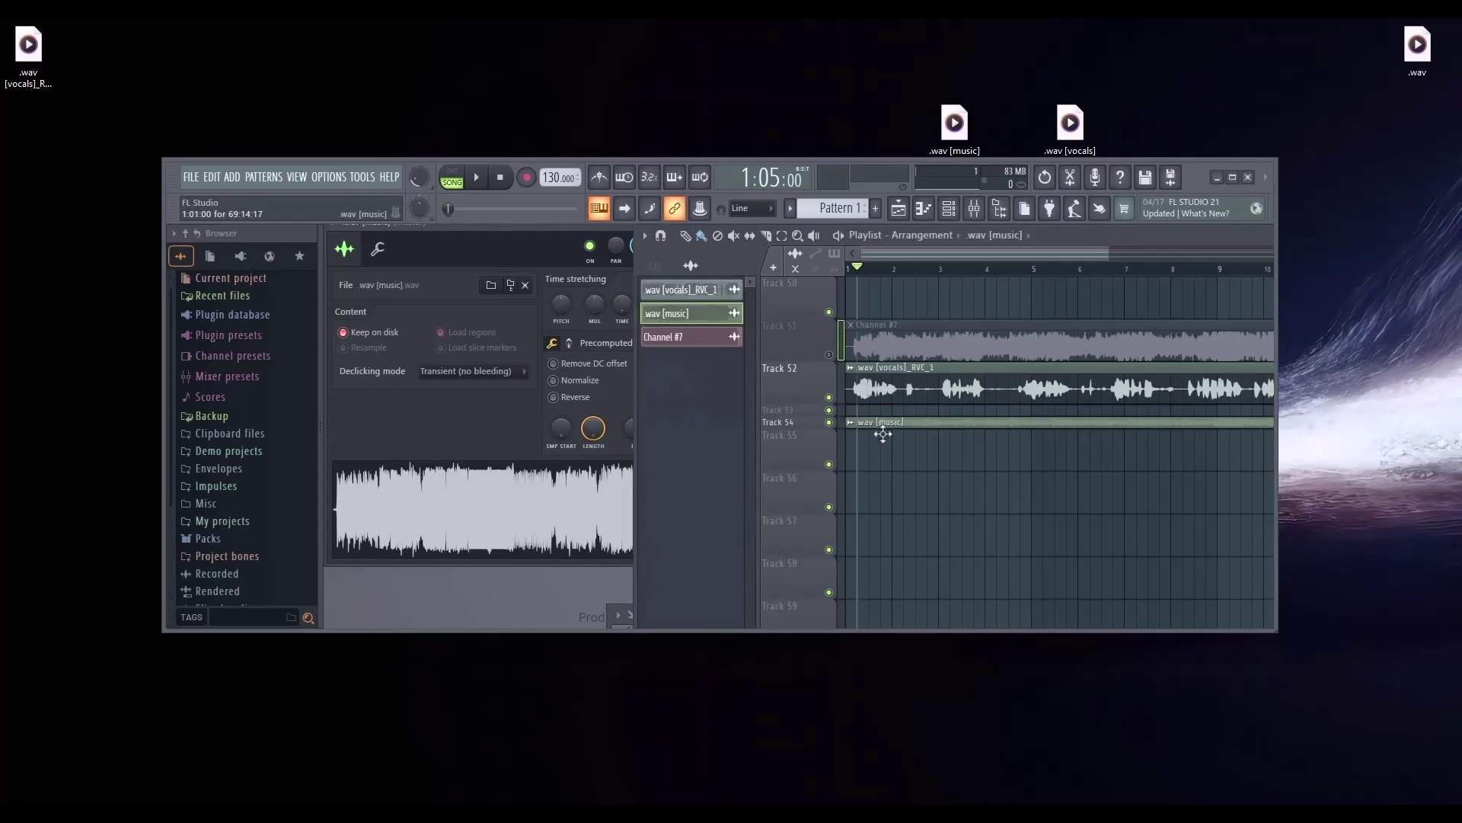
left_click_drag(882, 428, 883, 440)
- Unmute Track 51 so Channel #7 sounds, then play the Sia vocals over the instrumental
left_click(929, 352)
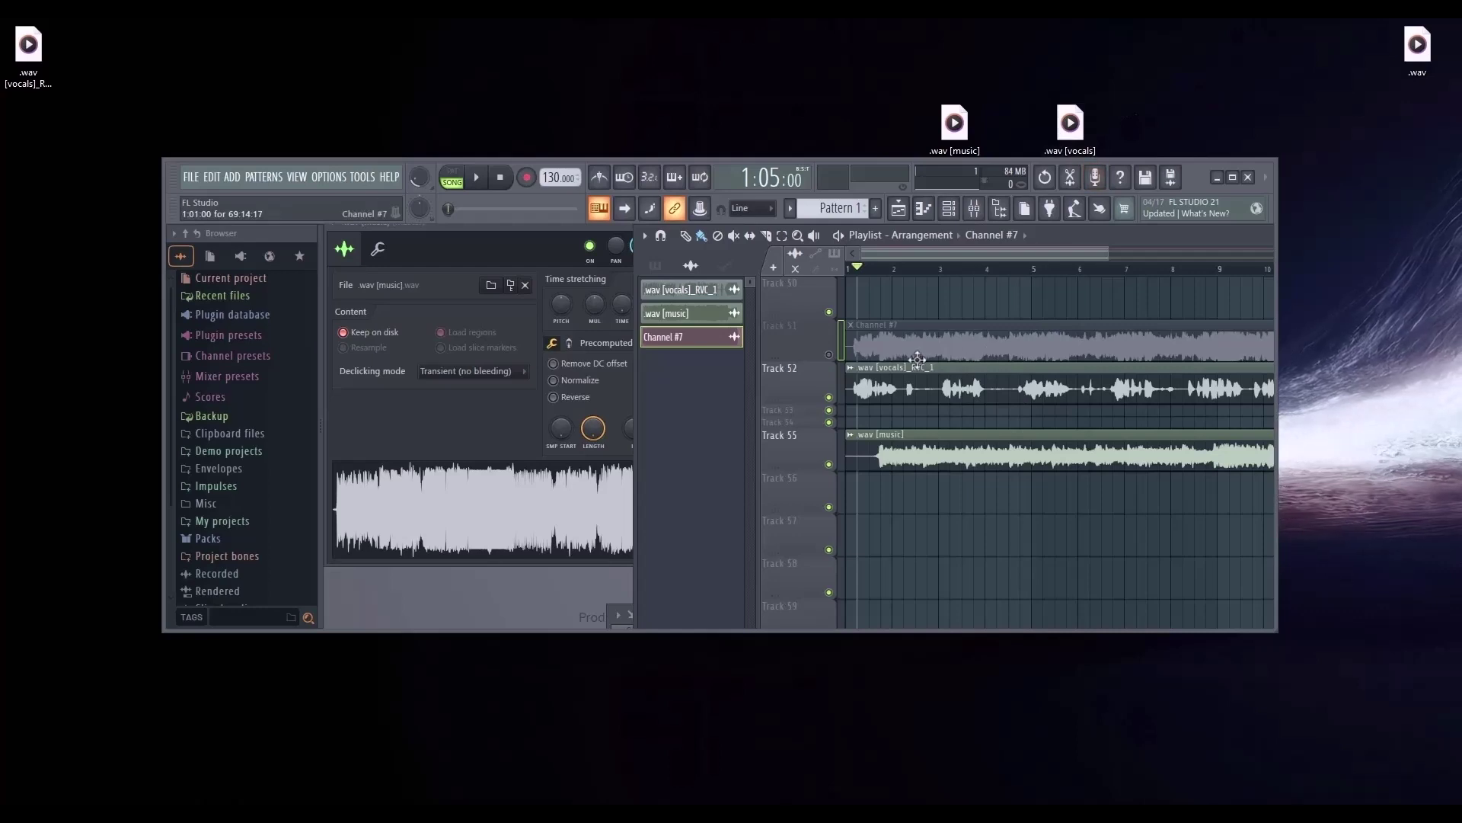
left_click(828, 355)
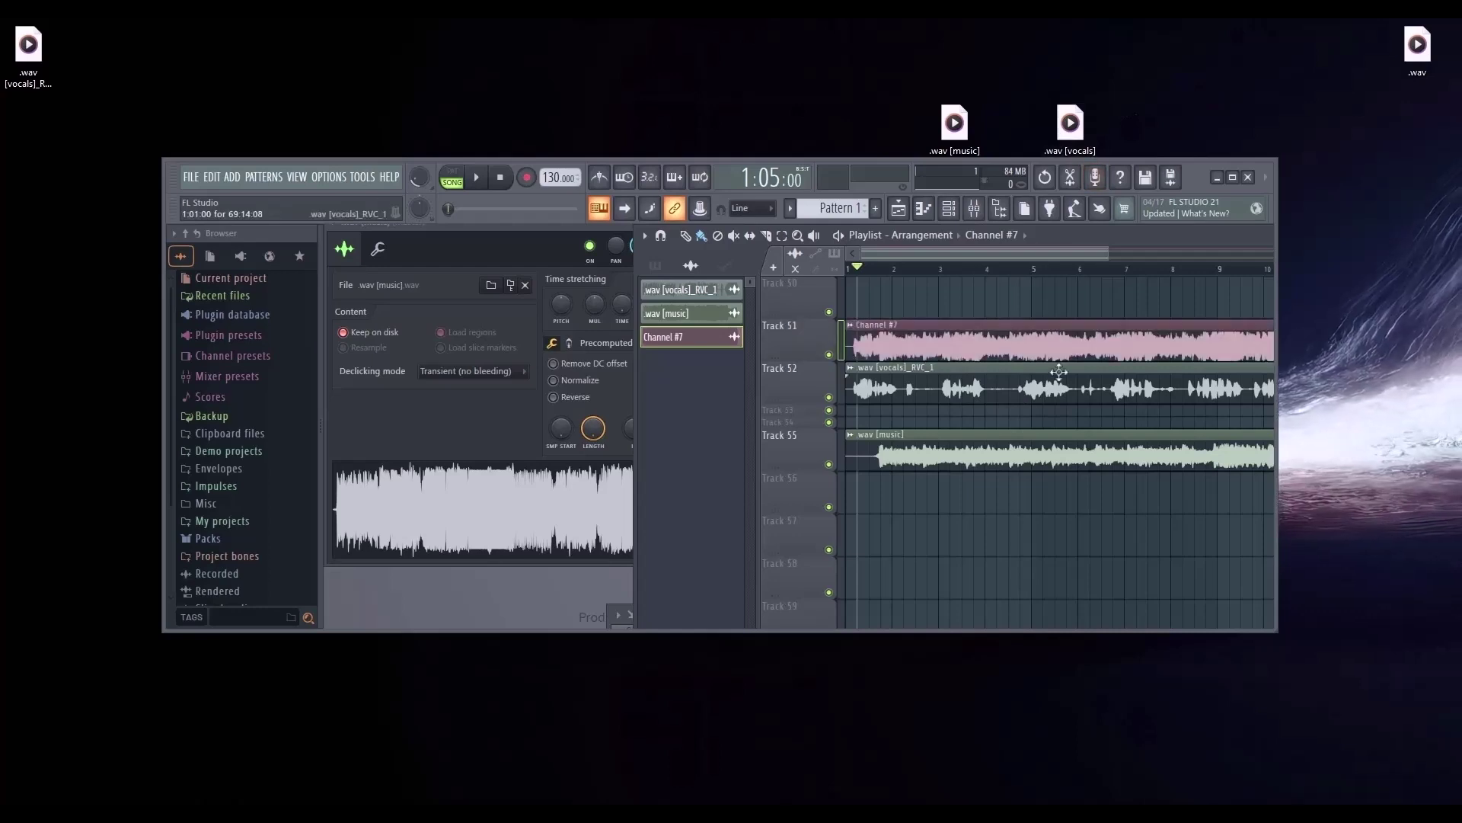
left_click(891, 385)
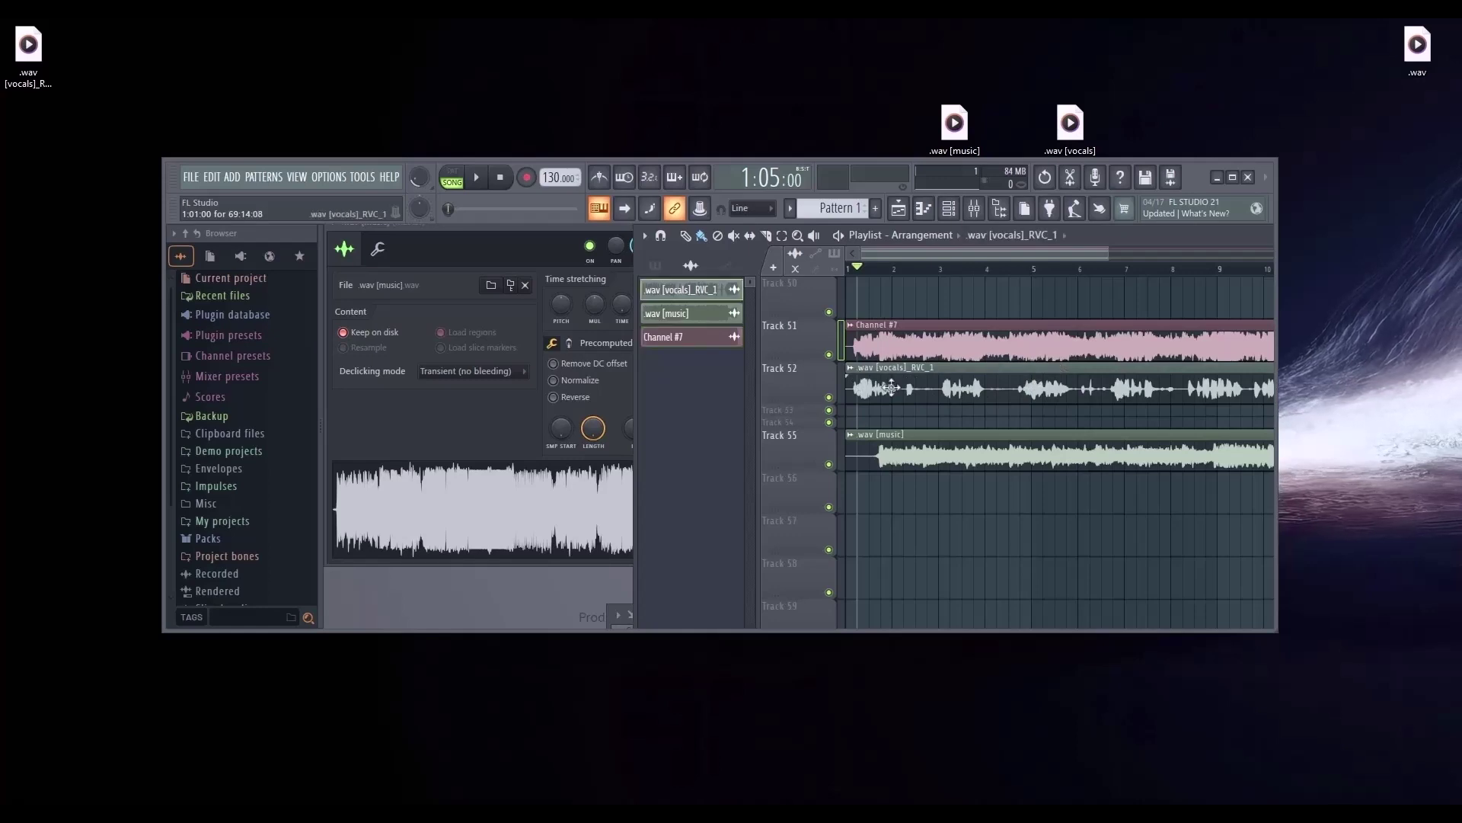
left_click(914, 454)
left_click(1002, 355)
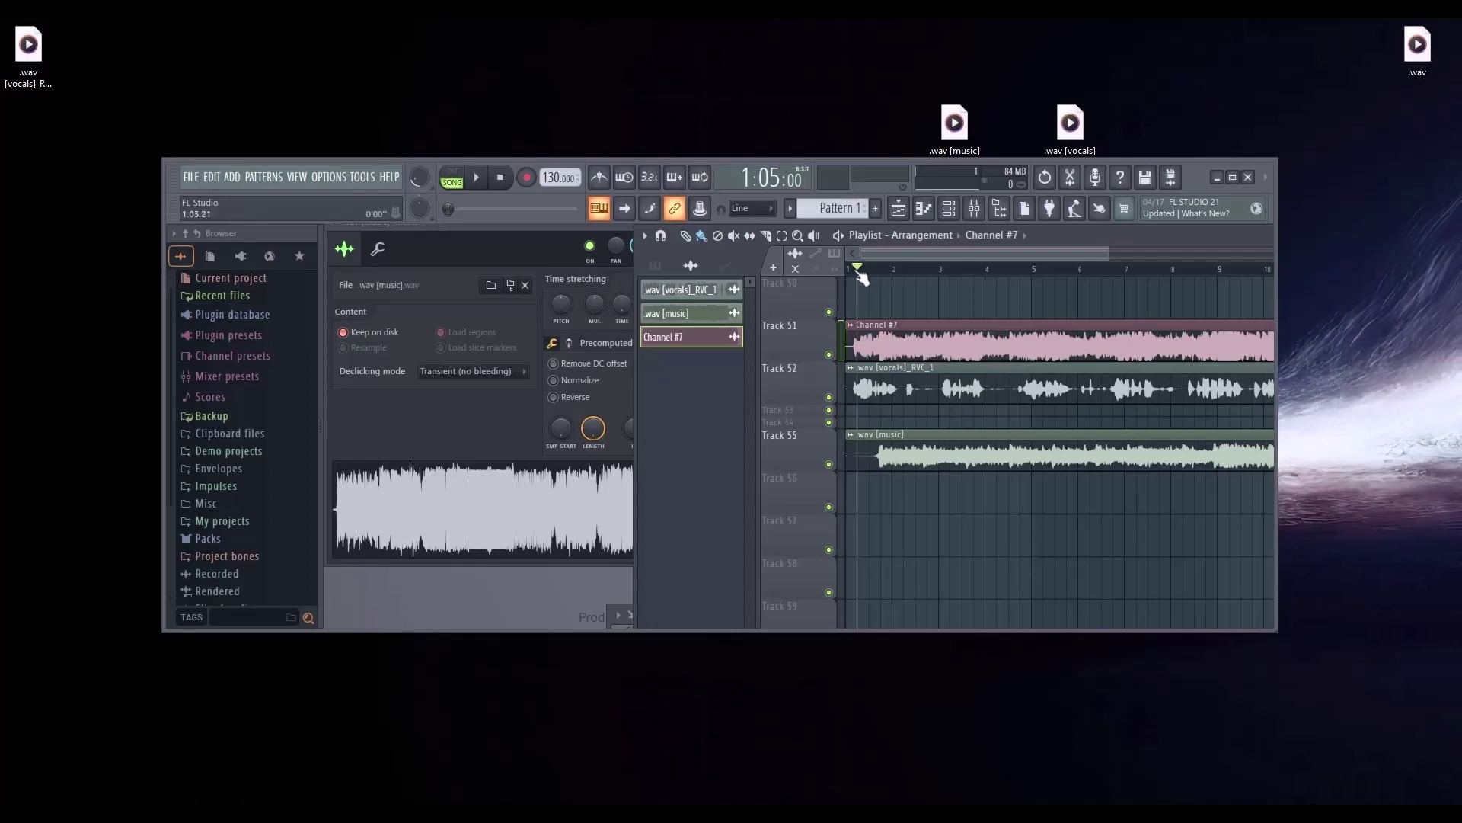
key("space")
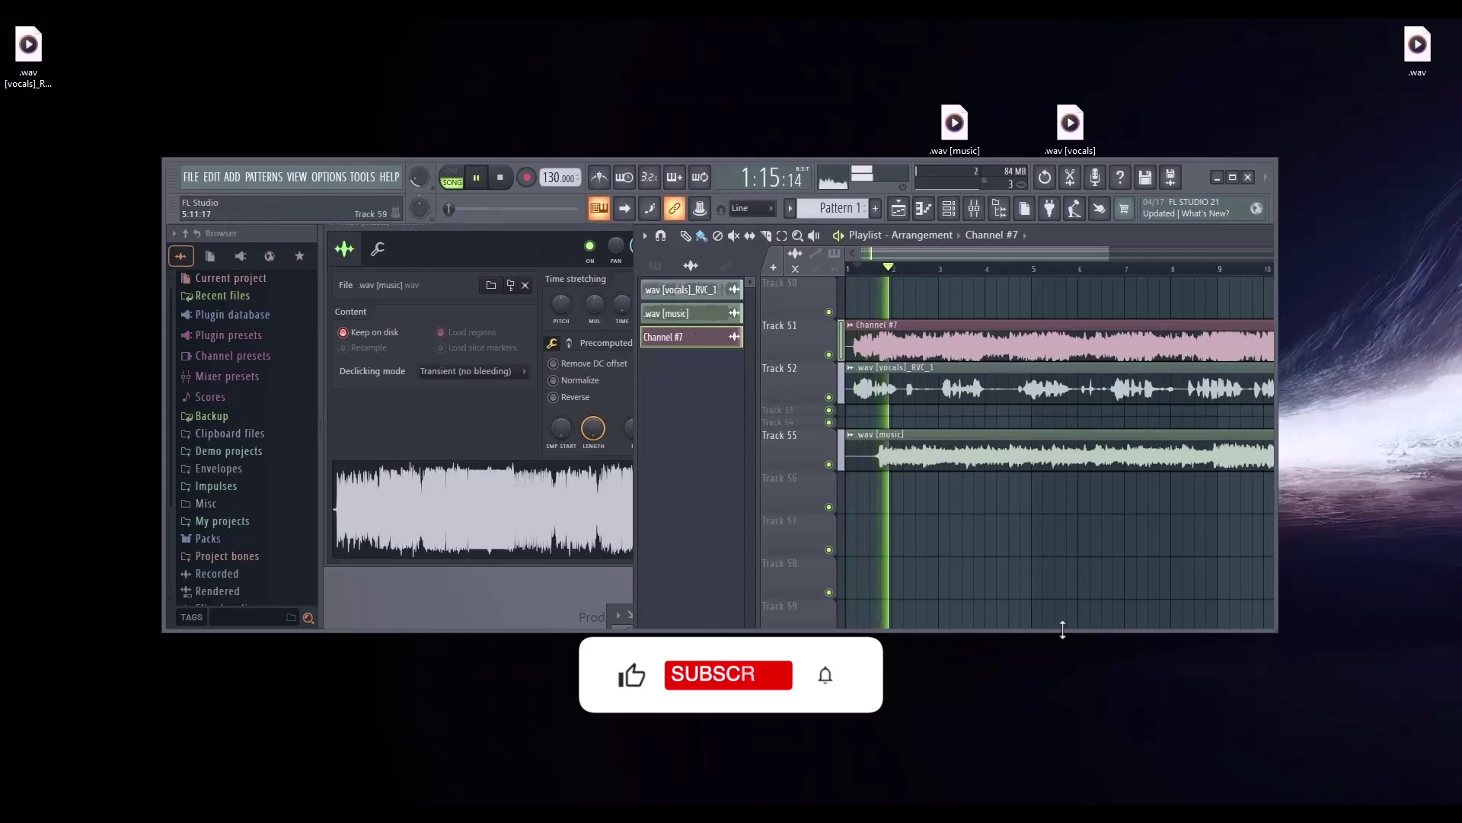